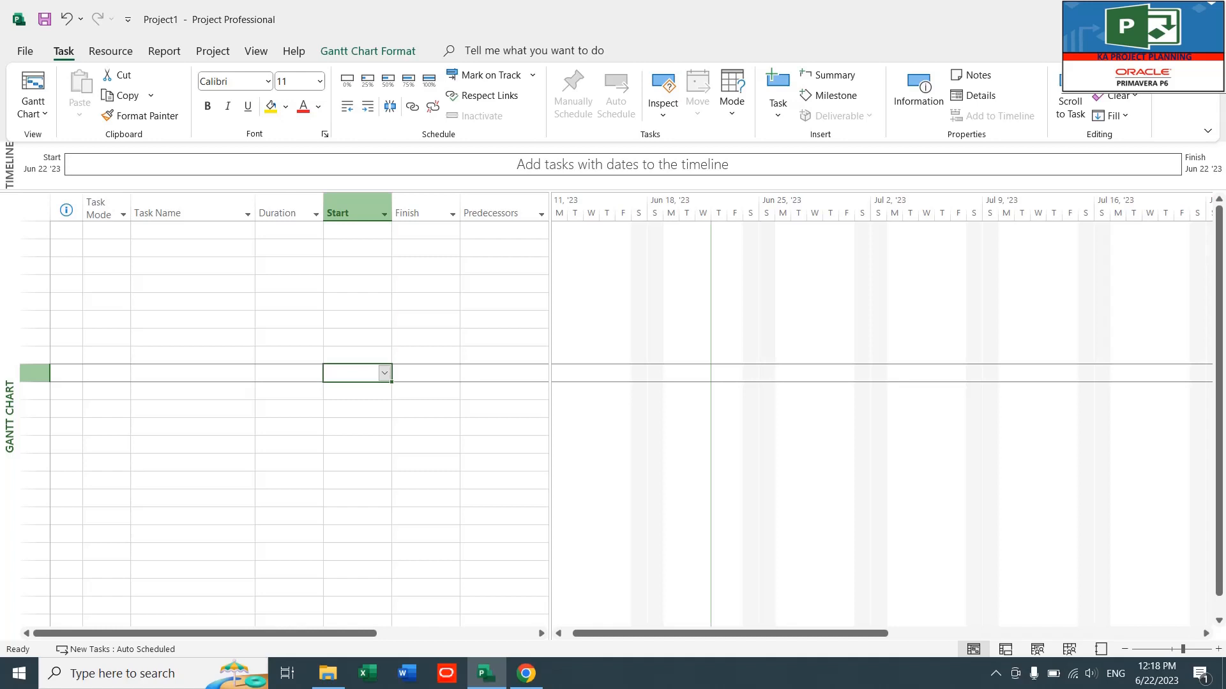
Step: Open the project options and examine the date formats available among the general options
click(232, 297)
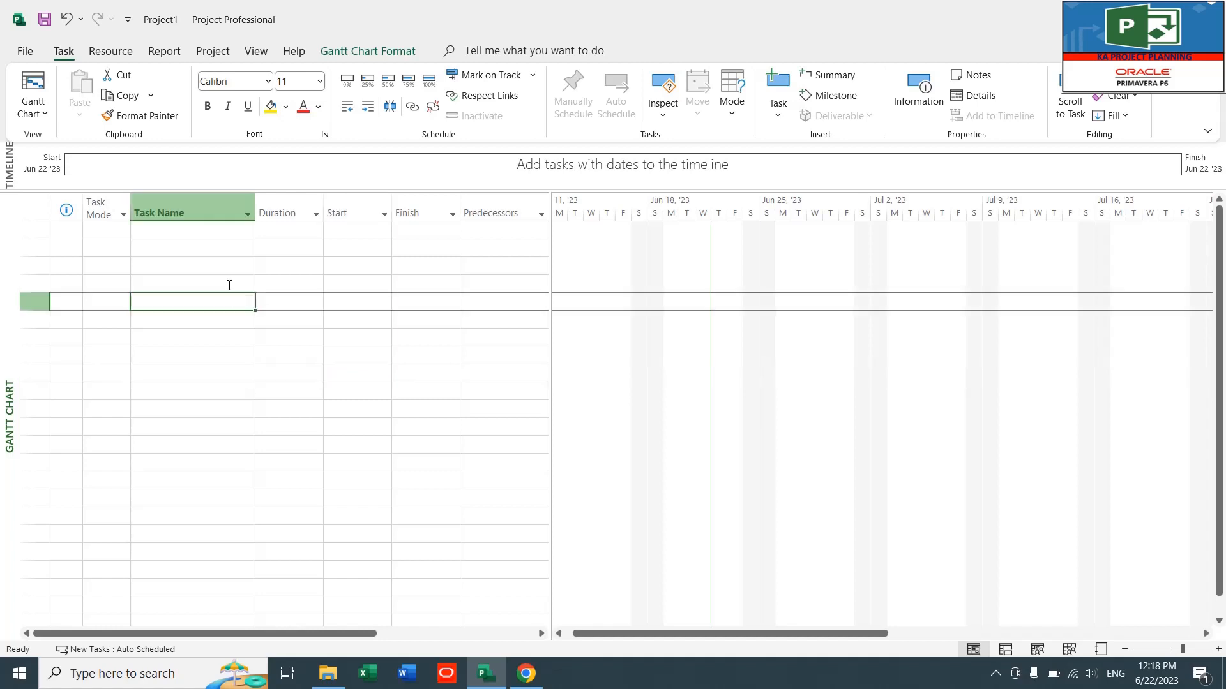
click(25, 53)
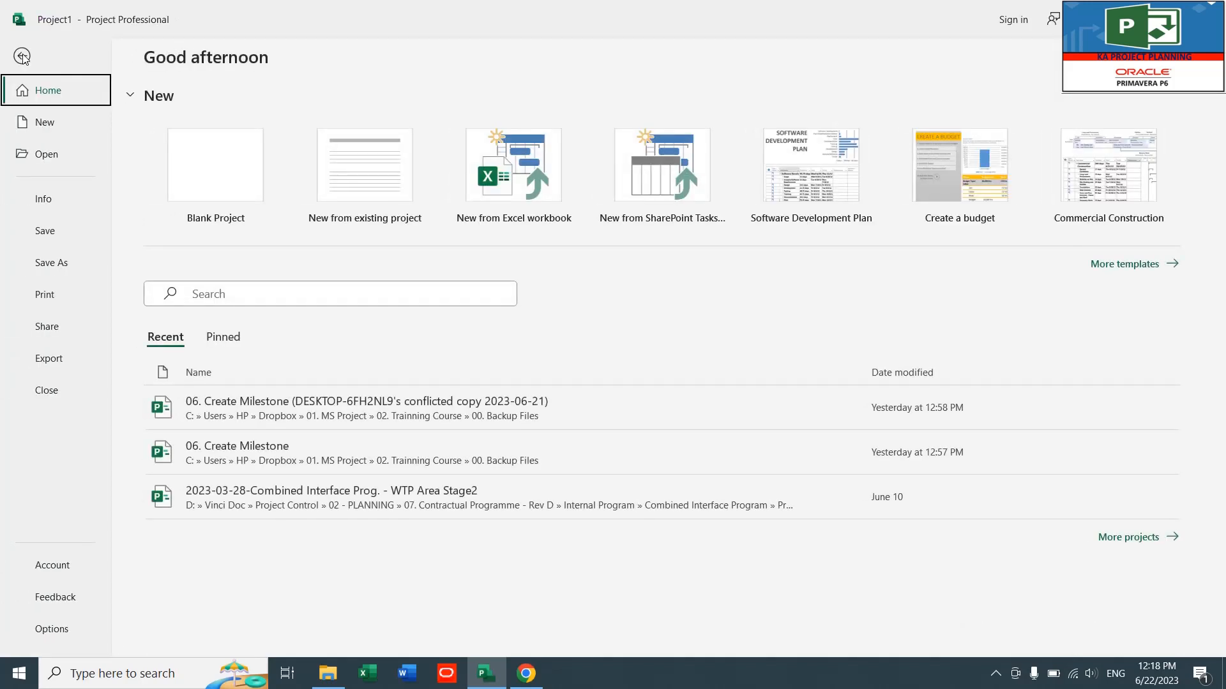
click(52, 630)
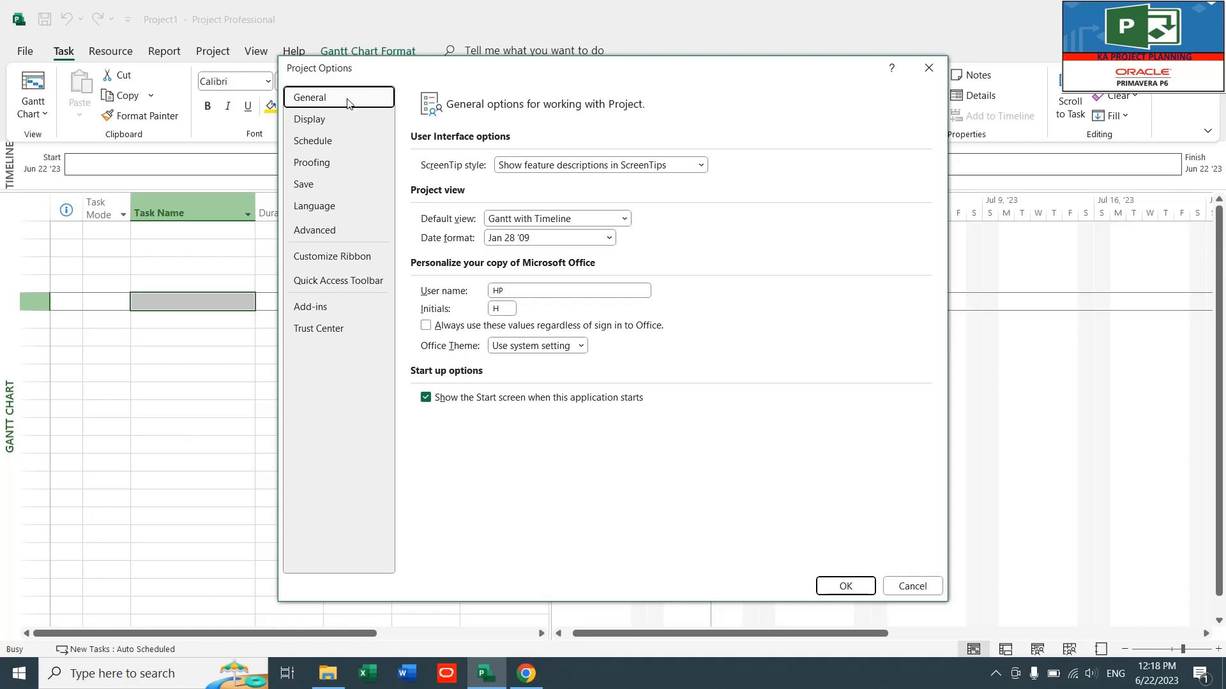
drag(385, 74, 374, 49)
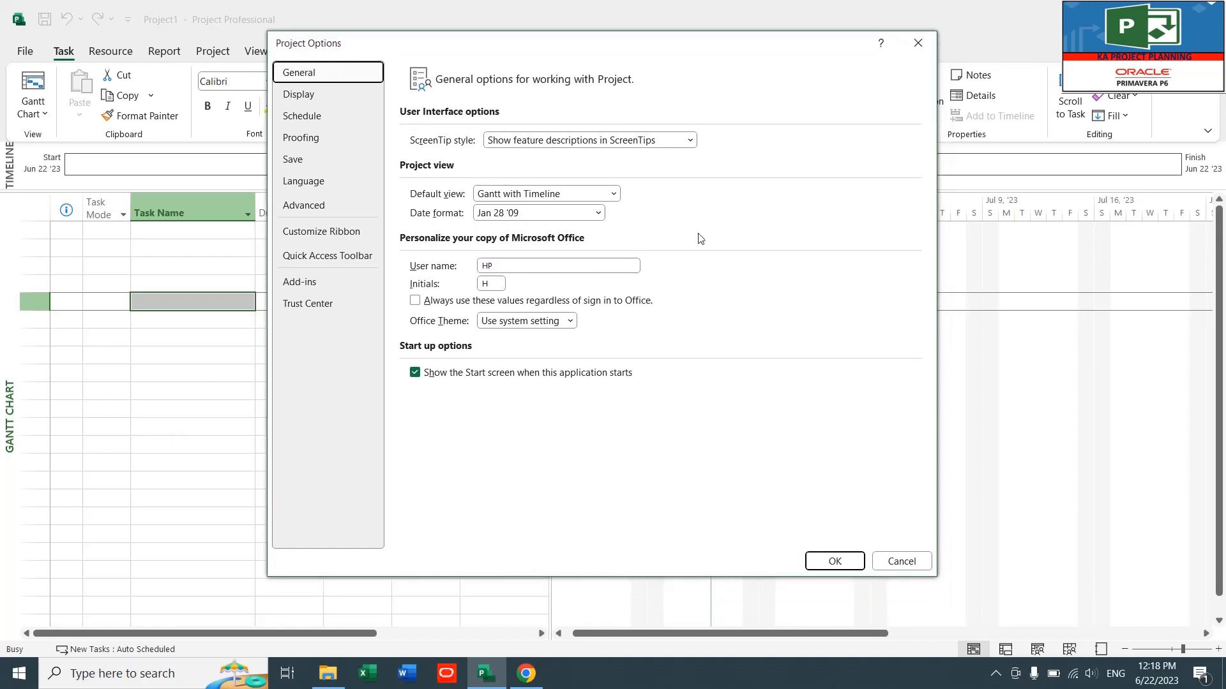
click(530, 215)
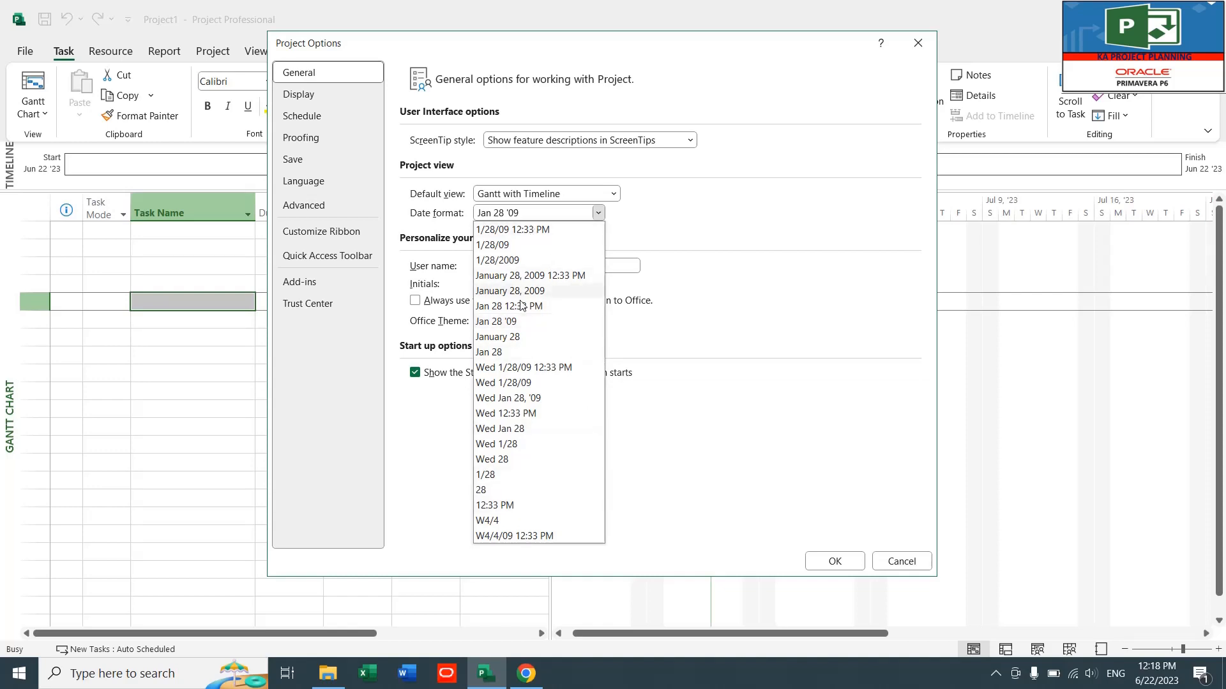
click(707, 237)
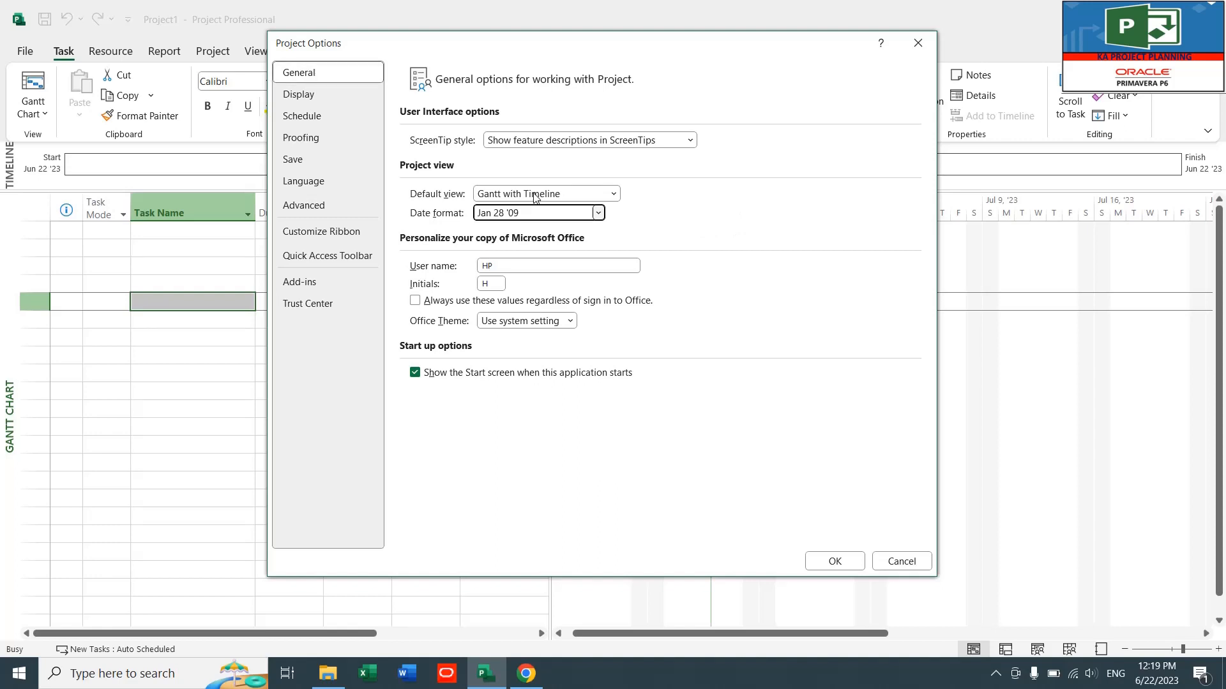
Step: Set the calendar type in the display options to Hijri Calendar and apply it to the project
click(305, 97)
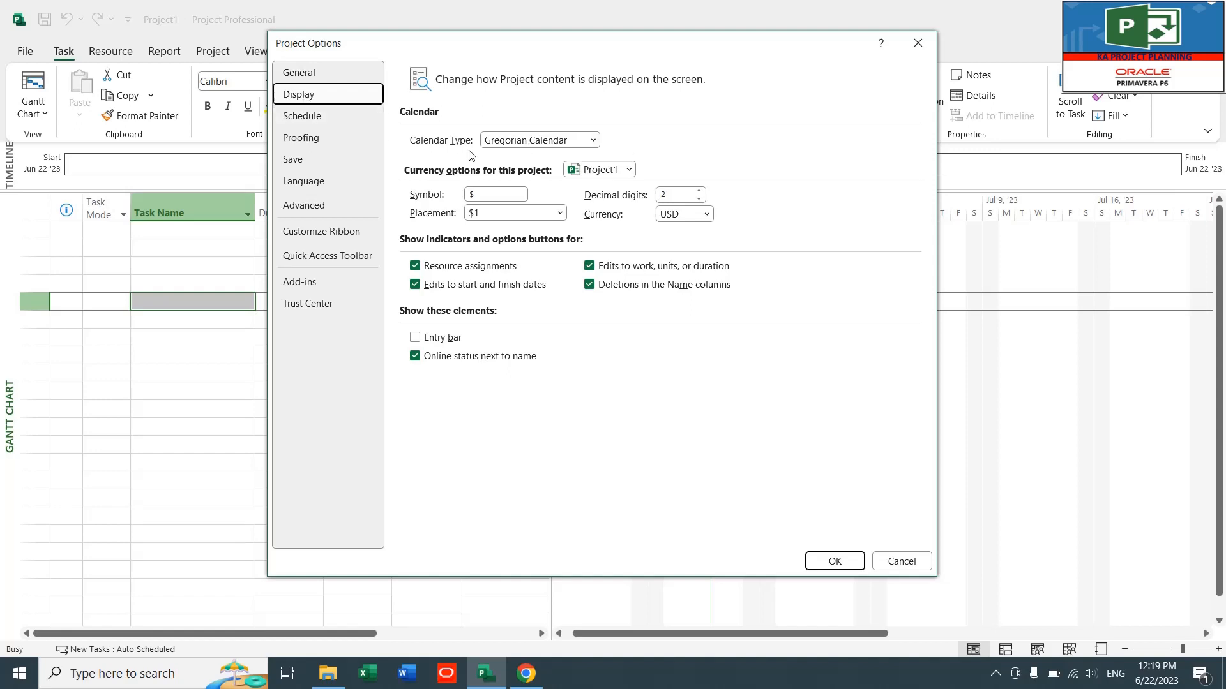
click(592, 140)
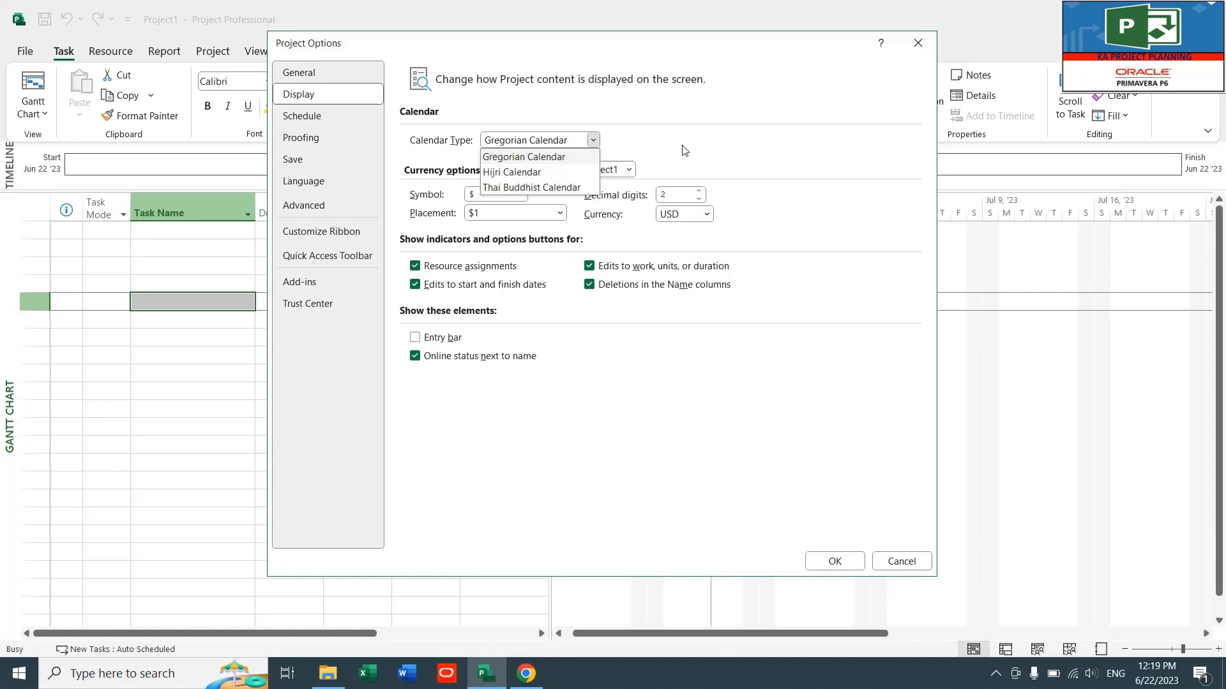
click(521, 173)
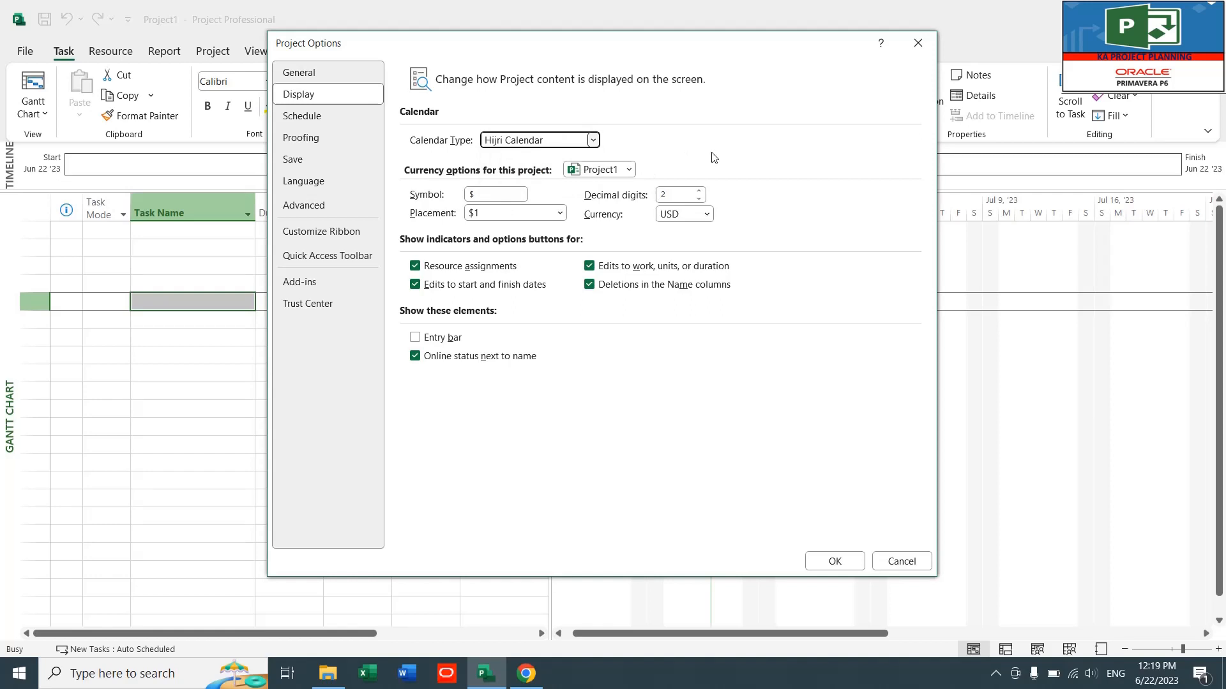
drag(678, 49, 545, 50)
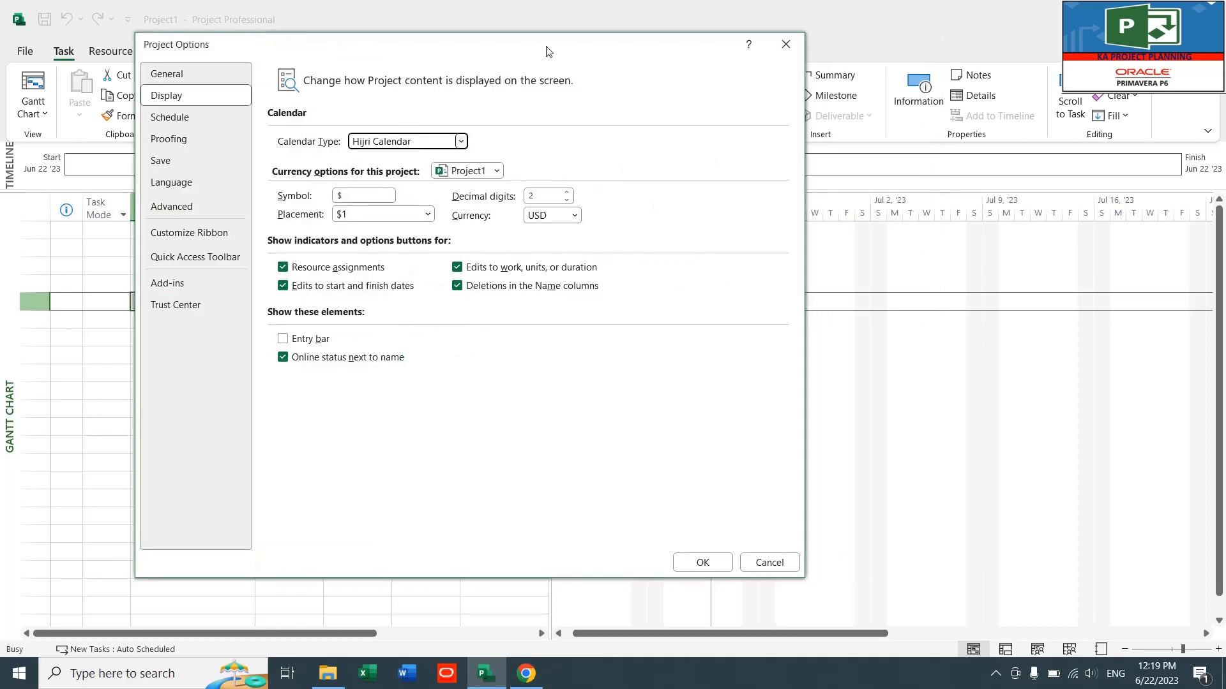
click(702, 562)
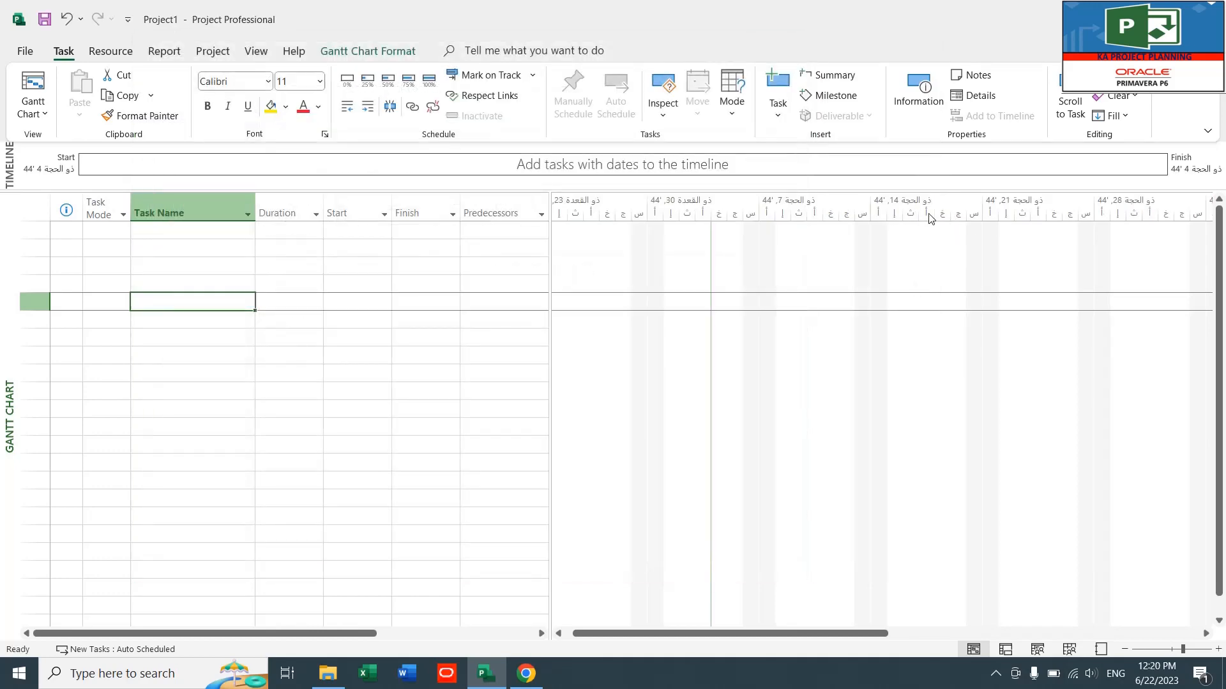
Step: Reopen the project's display options and set the calendar type to Gregorian Calendar
click(24, 52)
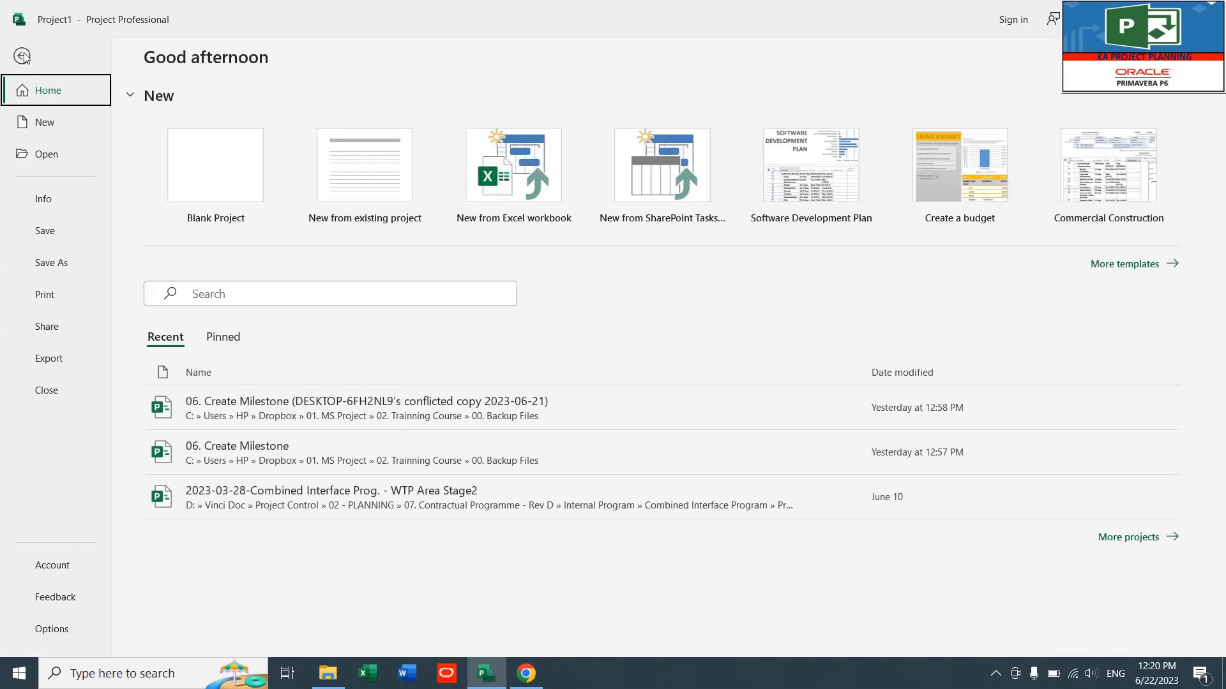
click(59, 630)
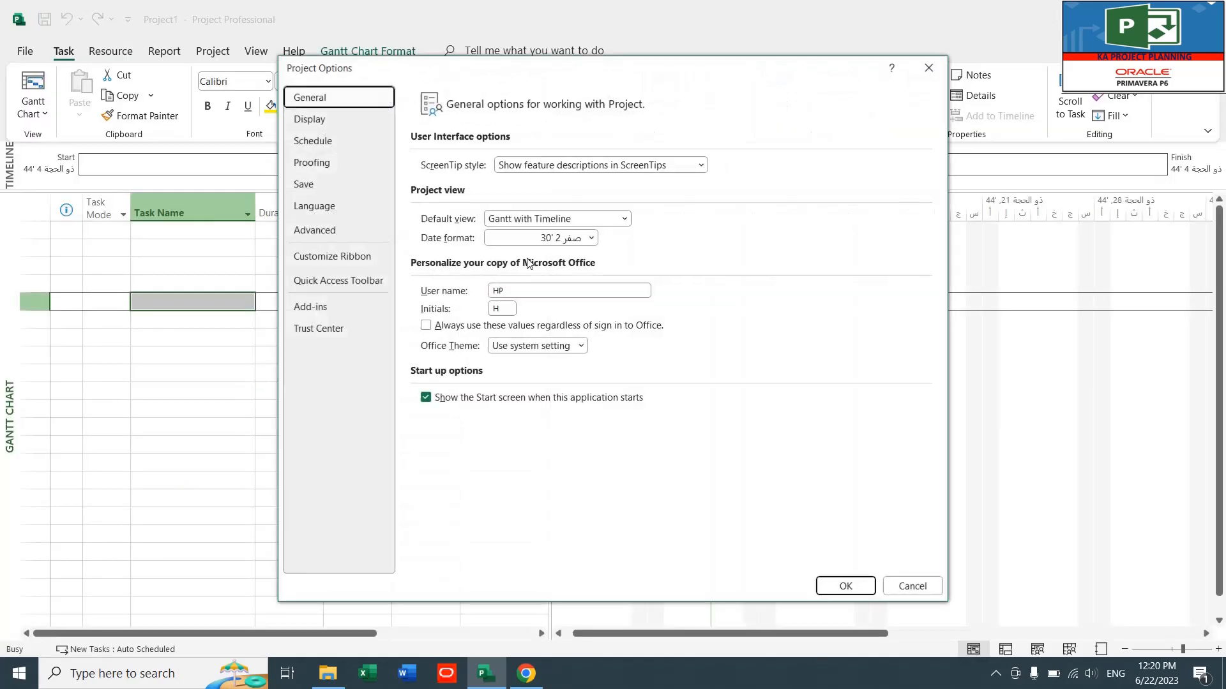
click(310, 119)
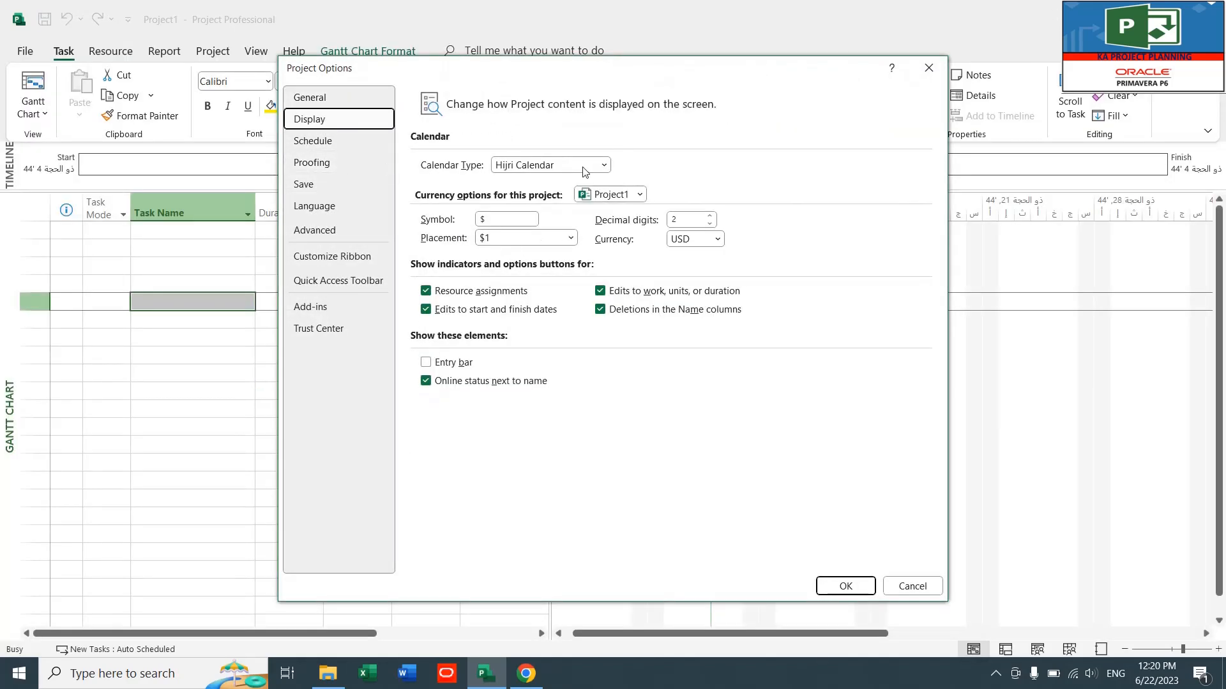
click(561, 164)
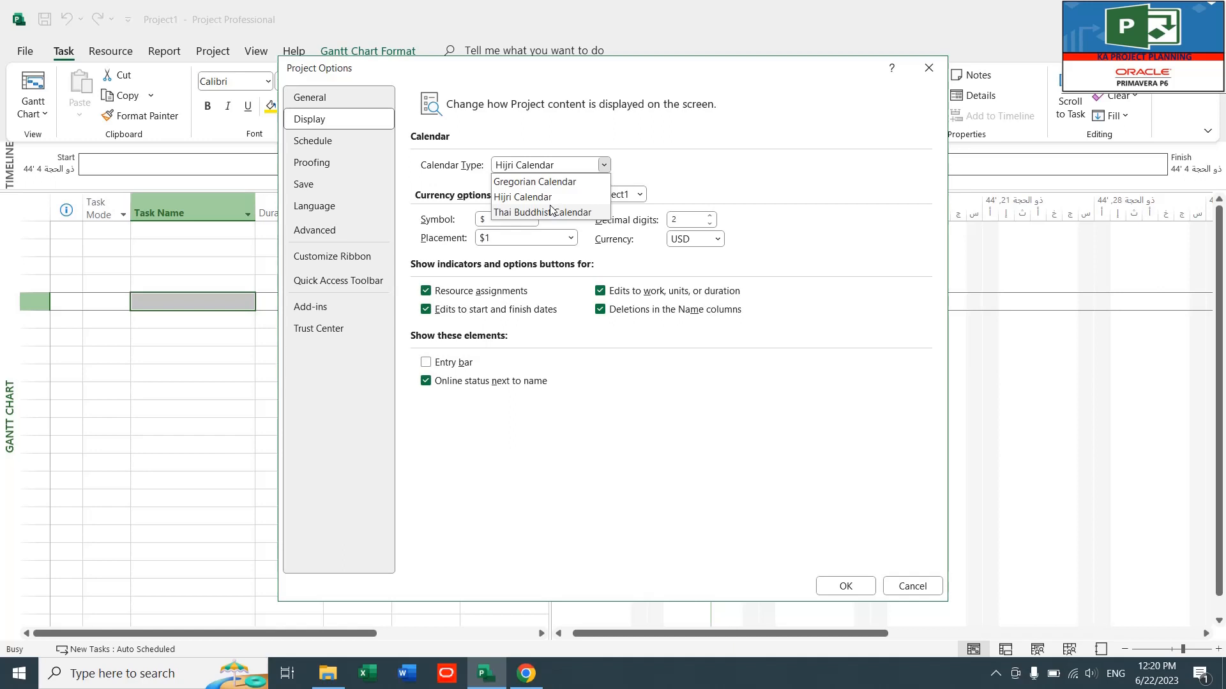
click(522, 183)
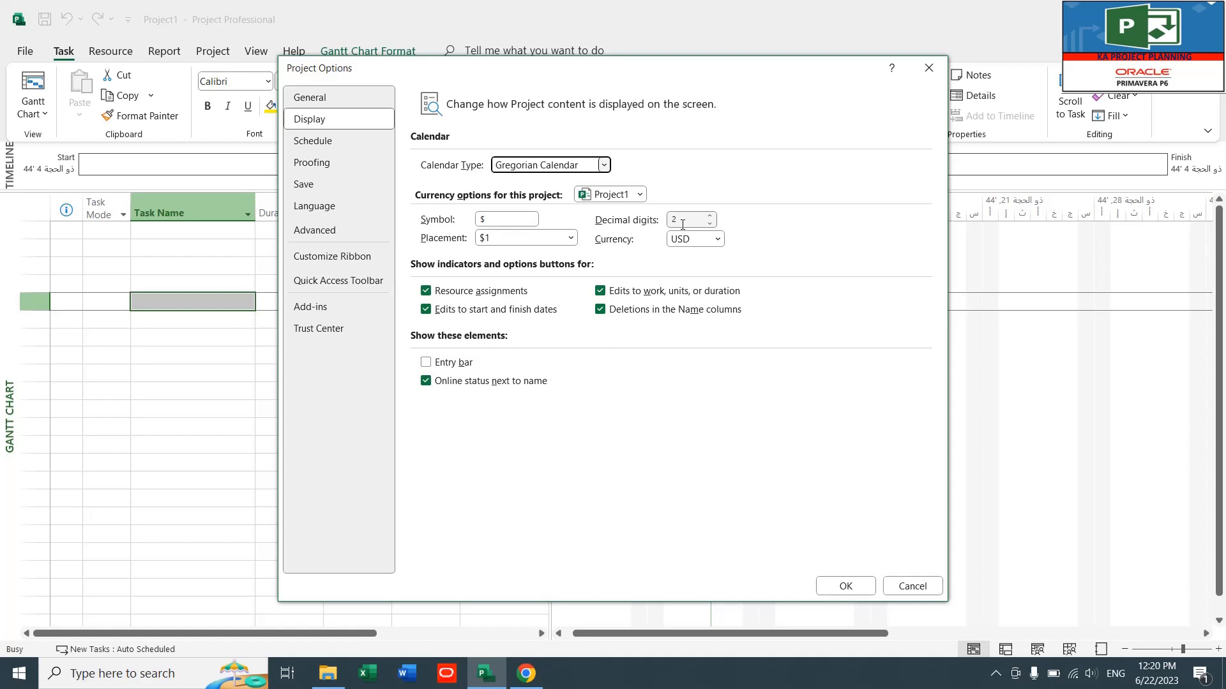
Step: Examine the schedule options, including the scheduling modes available for newly created tasks
click(310, 150)
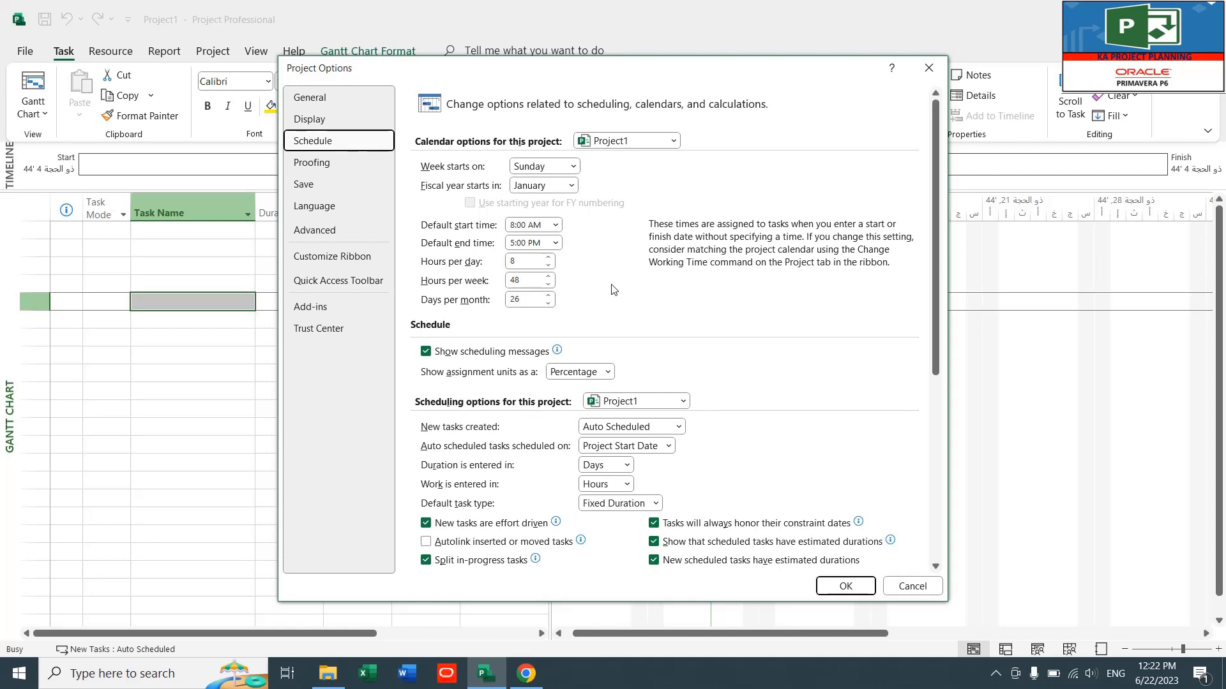
scroll(611, 289, down, 3)
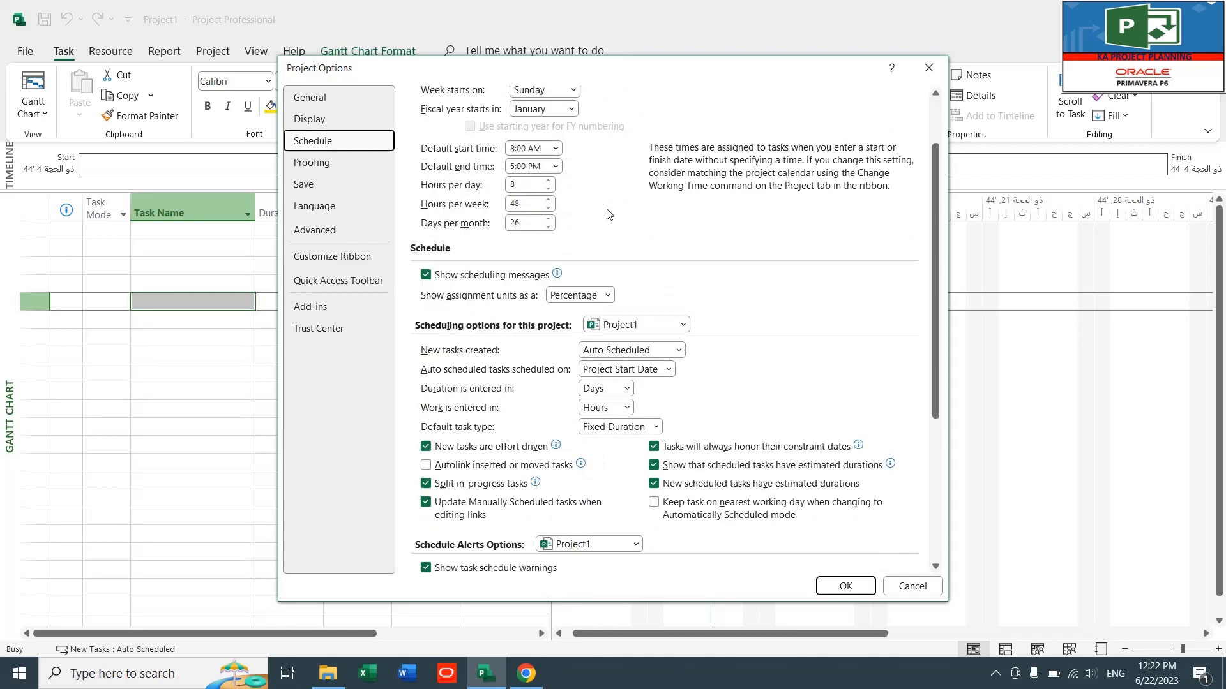
scroll(607, 214, down, 1)
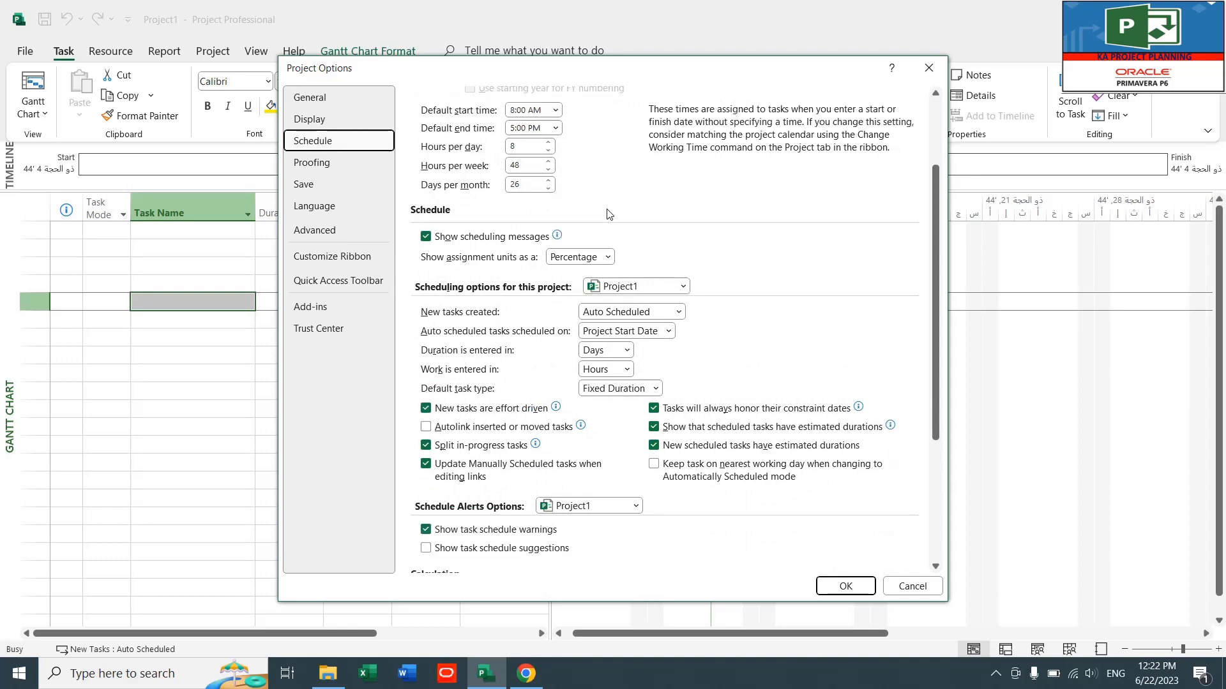
click(621, 313)
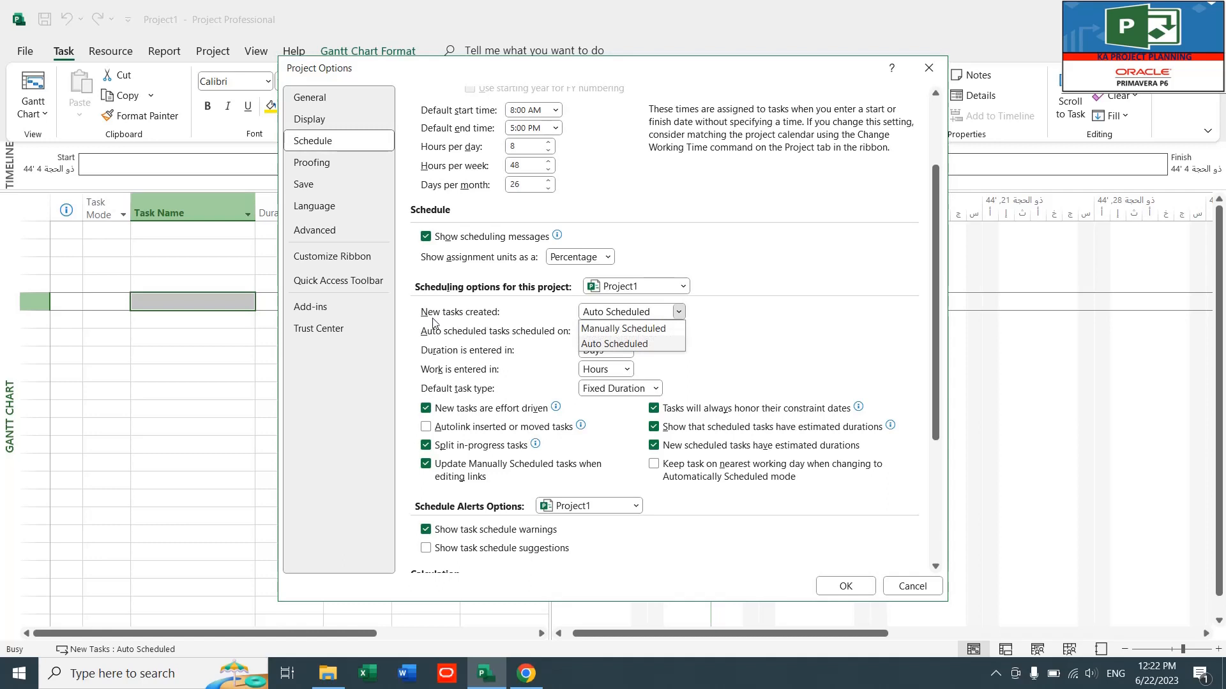
click(771, 317)
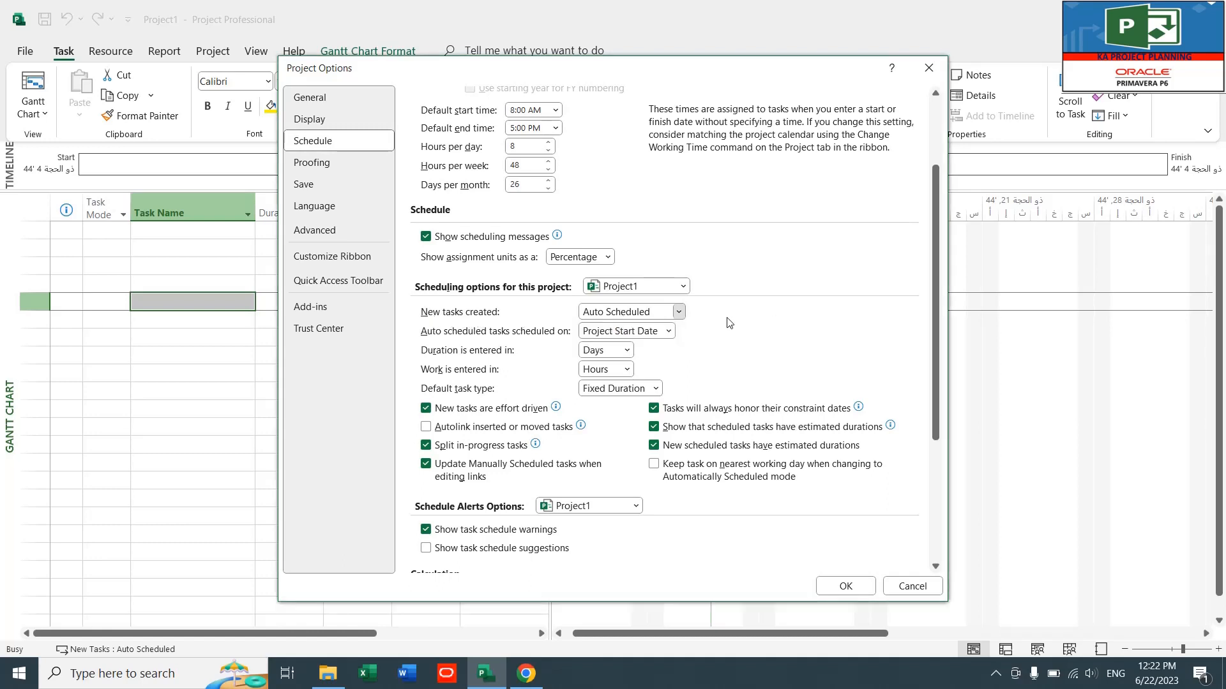
click(621, 313)
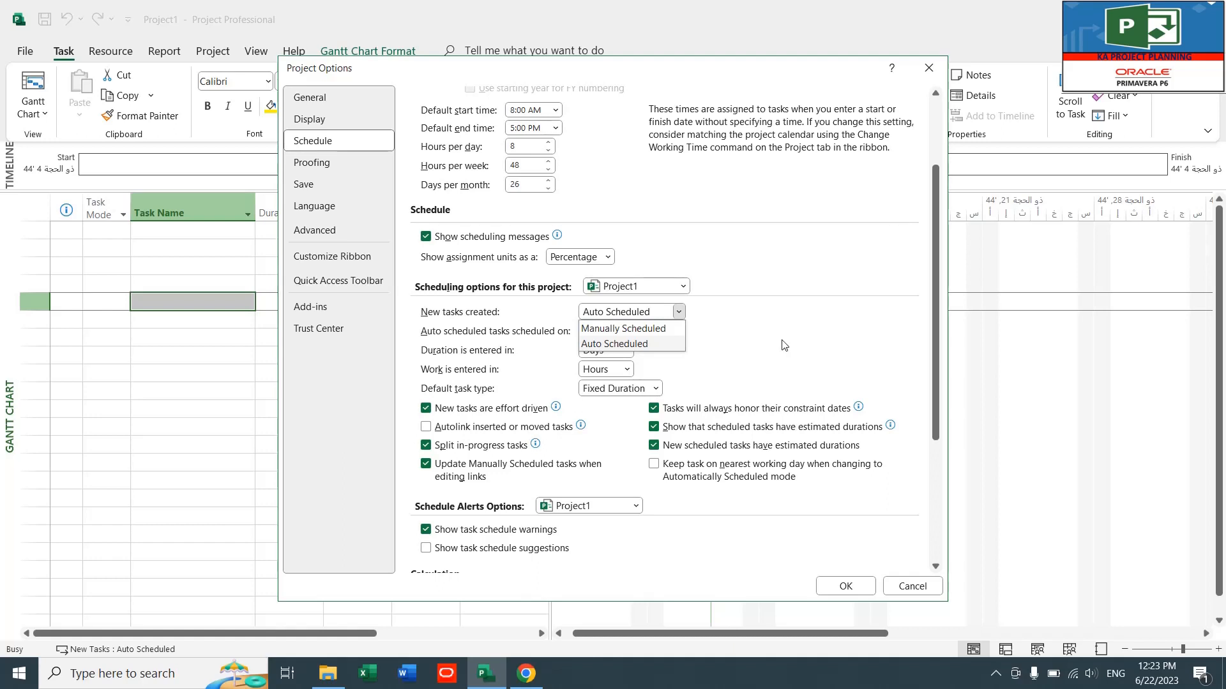
click(764, 343)
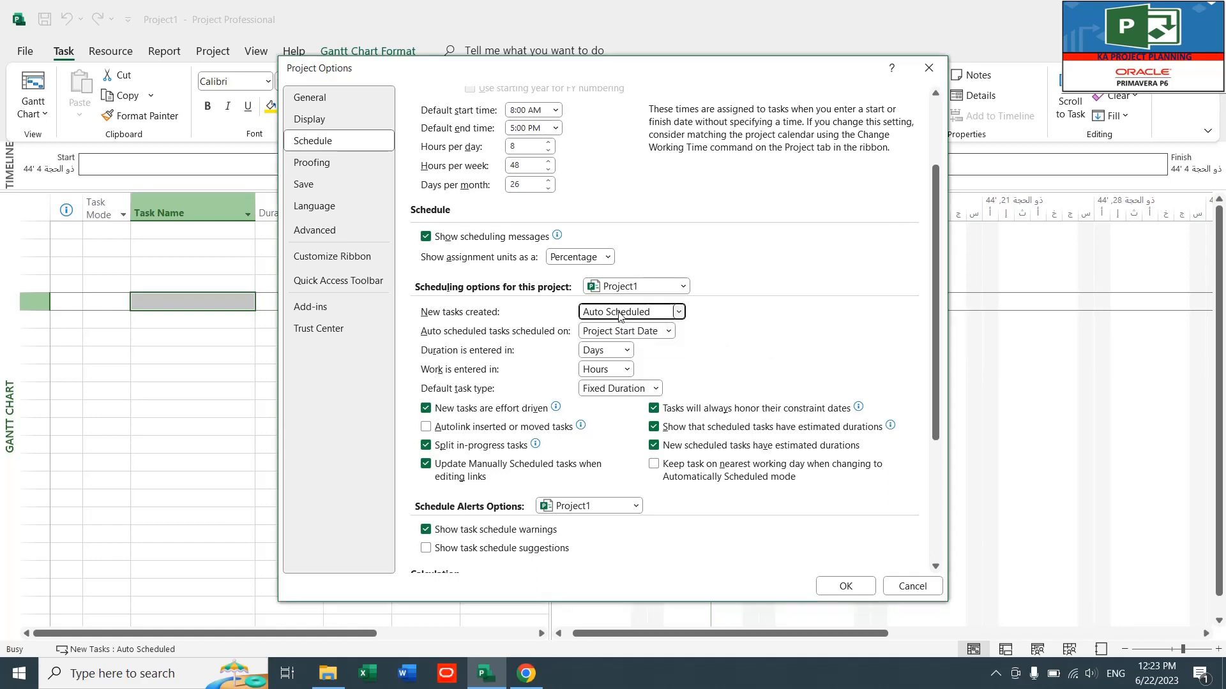
Step: Examine the date choices on which auto scheduled tasks can be scheduled
click(617, 332)
click(737, 332)
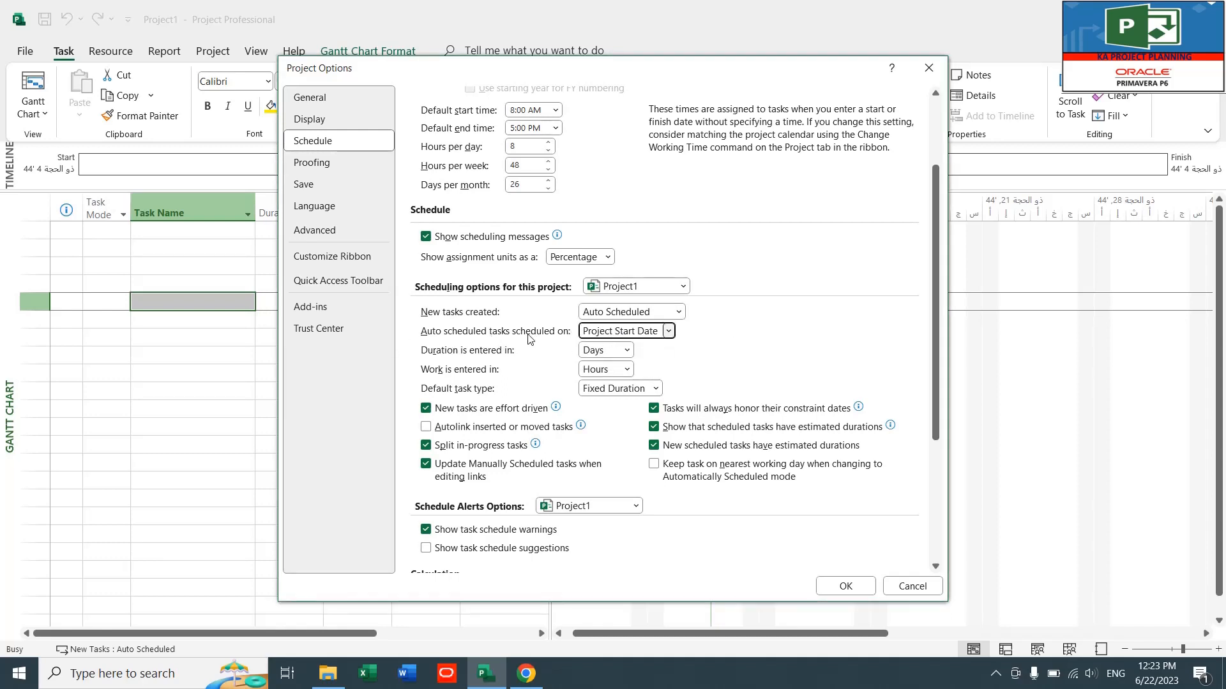
click(668, 331)
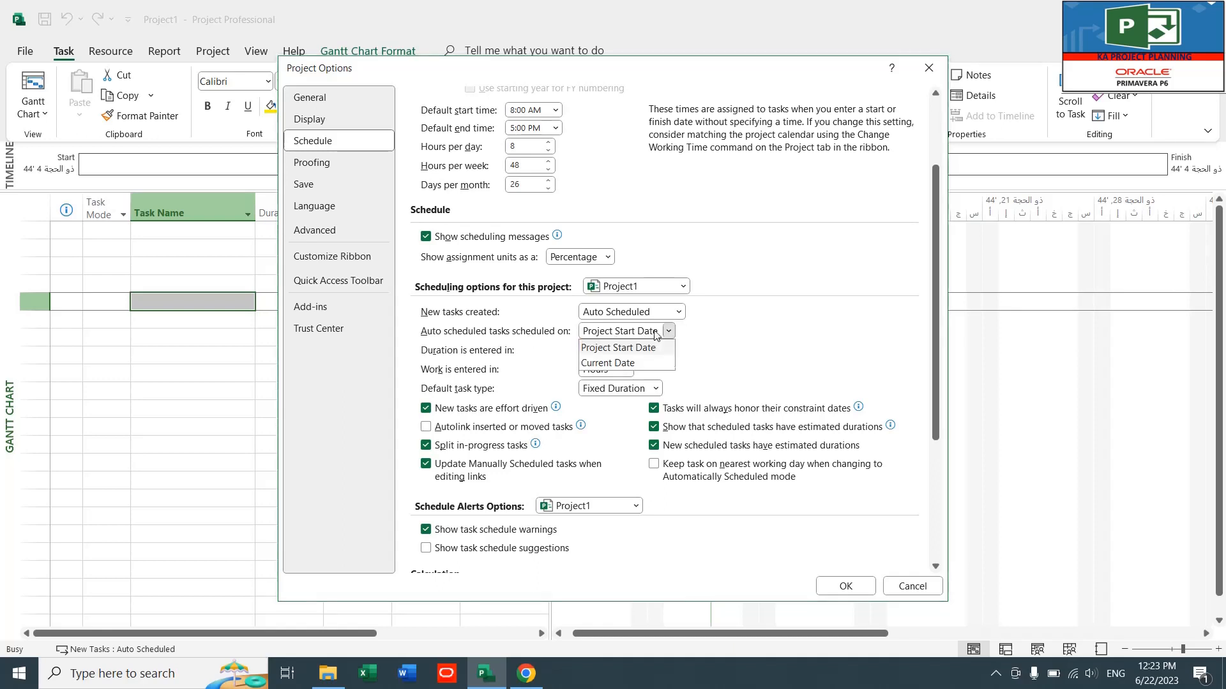
click(788, 333)
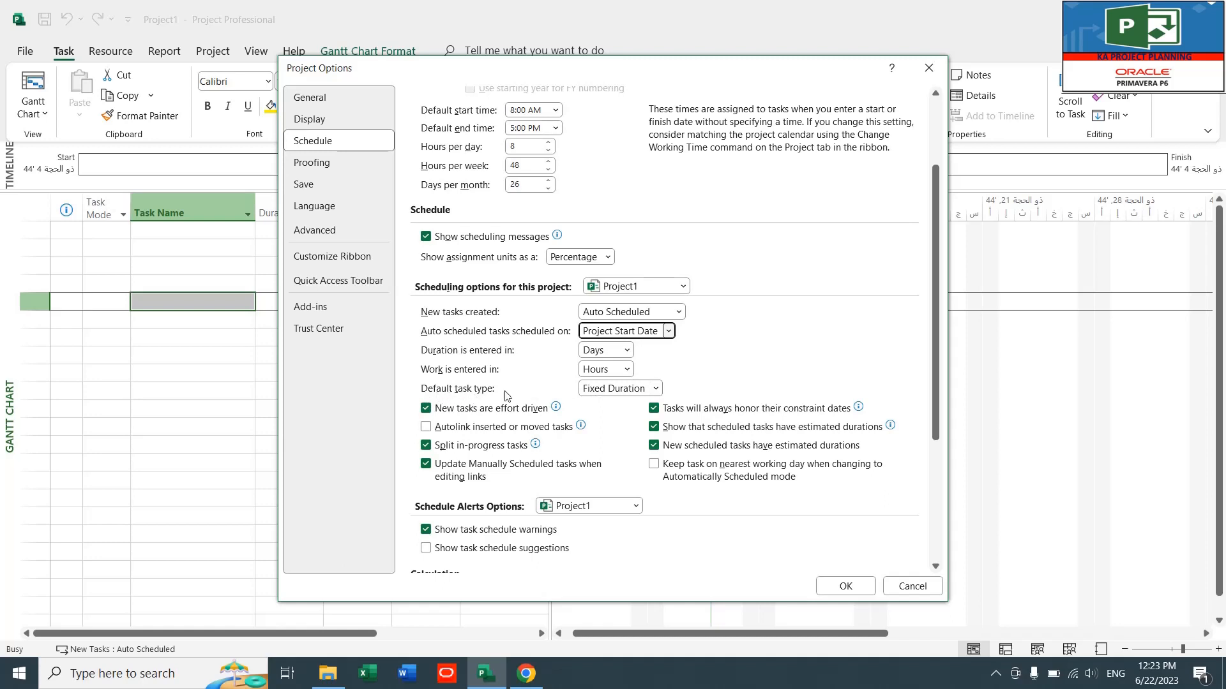
Step: Set the default task type to Fixed Duration and look through the schedule alert and calculation options
click(603, 390)
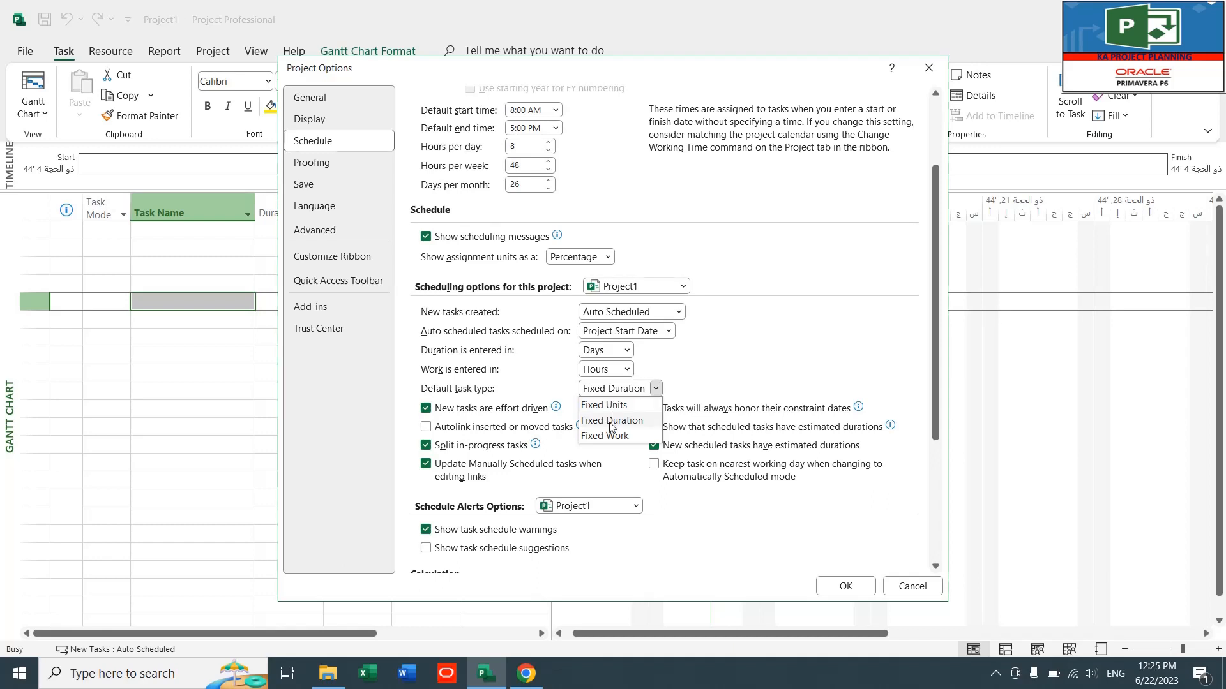
click(609, 421)
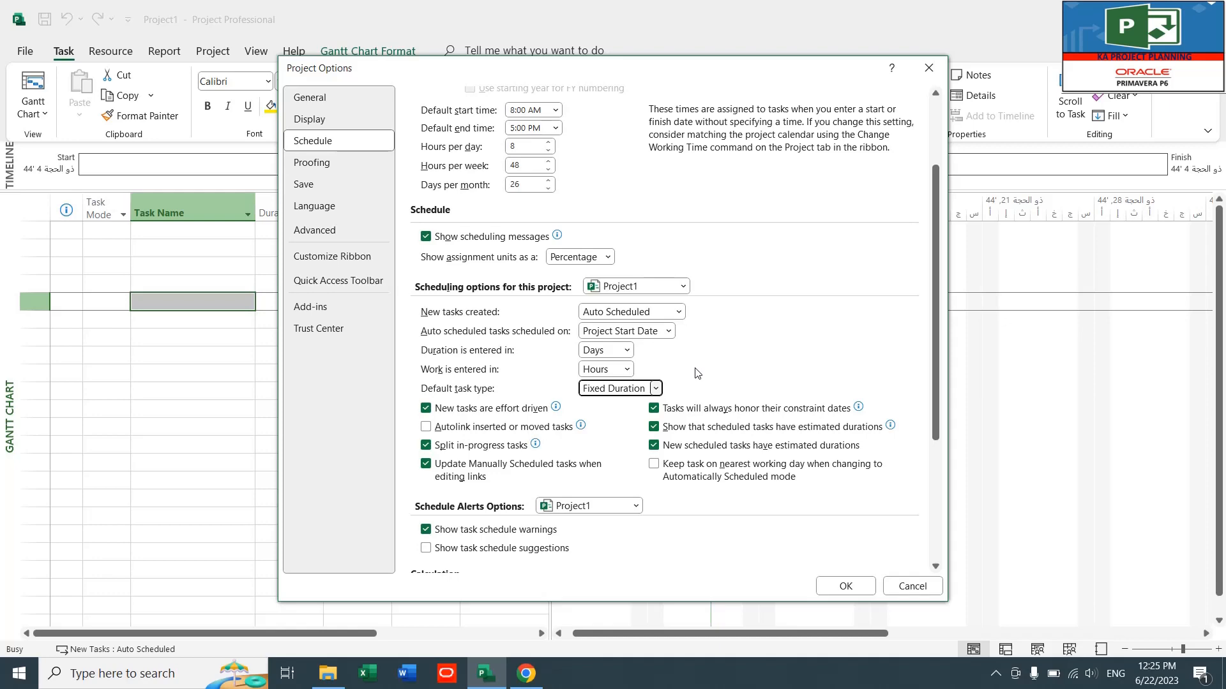
scroll(708, 364, down, 5)
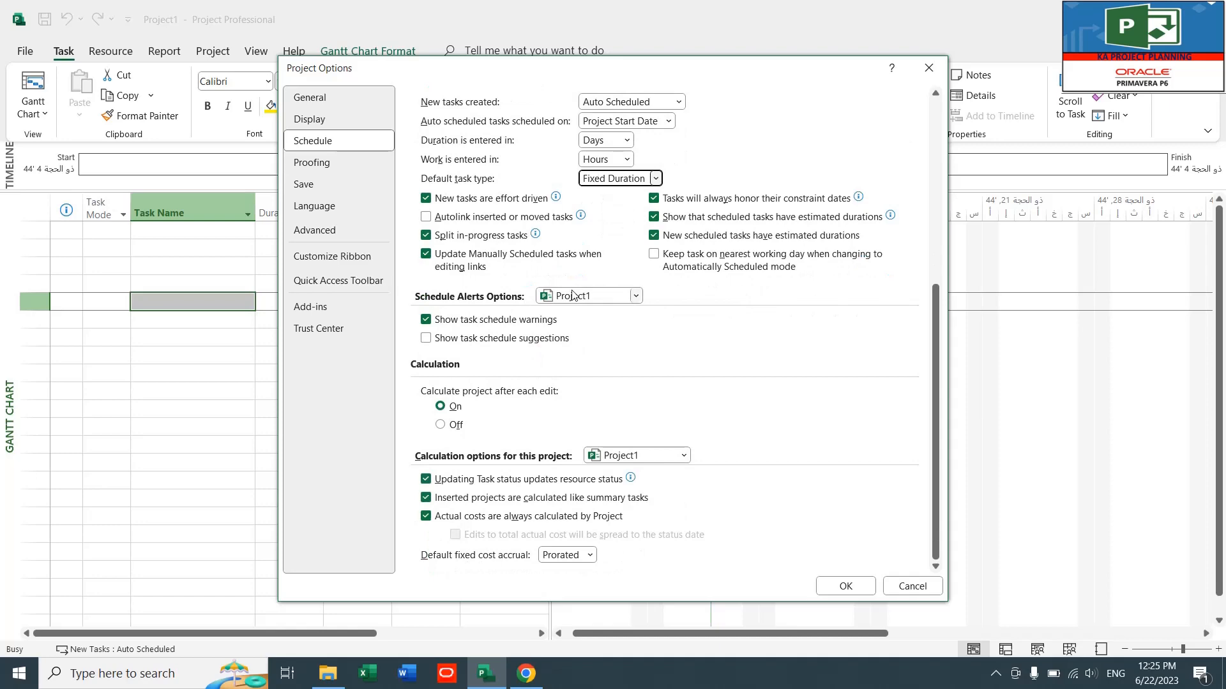
scroll(684, 372, up, 5)
scroll(693, 364, up, 3)
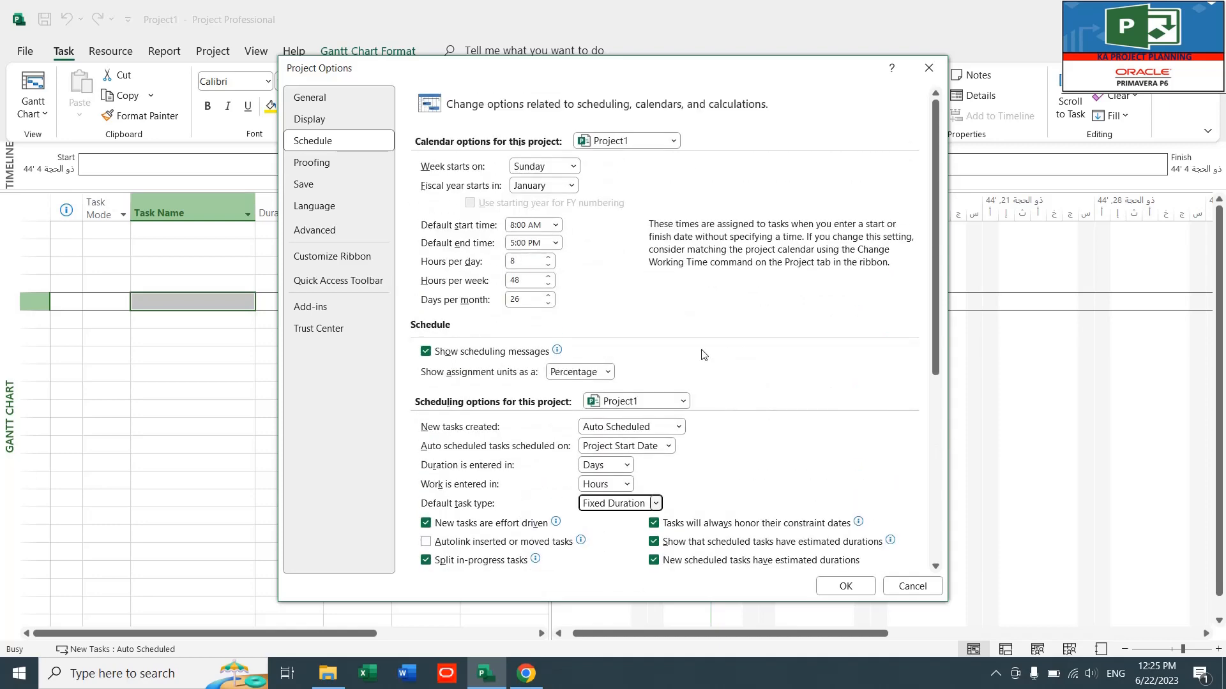
Step: Review the proofing, save and language options, and bring up the advanced options
click(335, 163)
scroll(769, 290, down, 2)
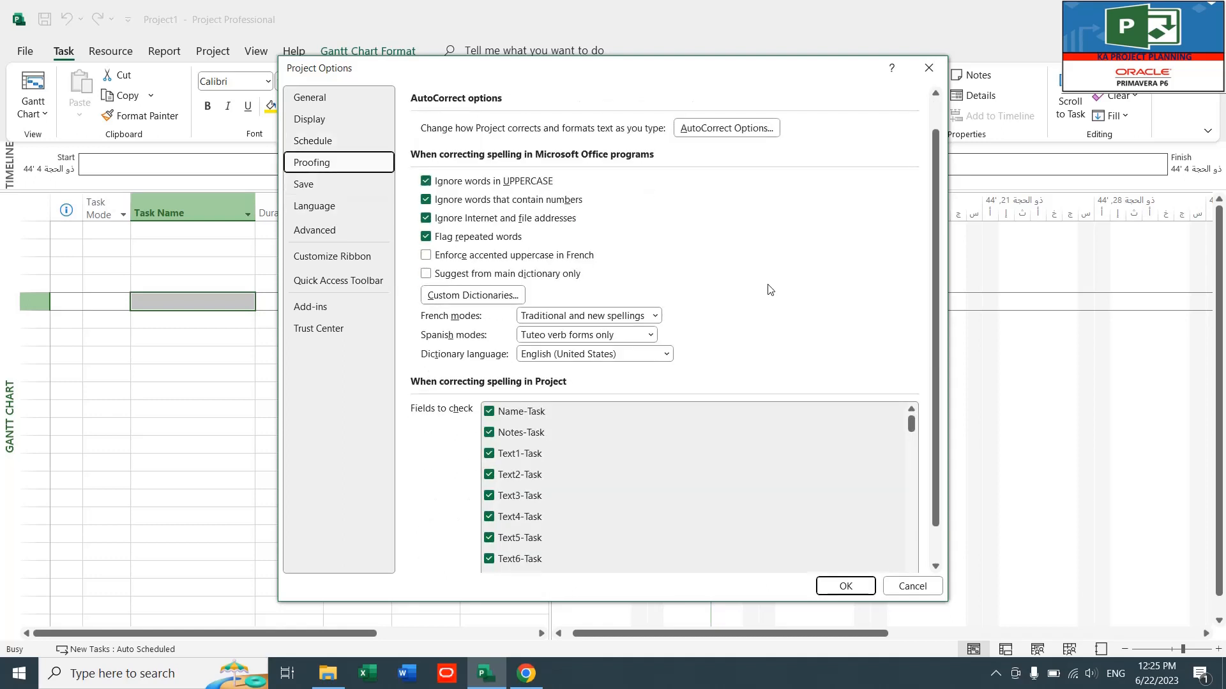
scroll(770, 289, up, 2)
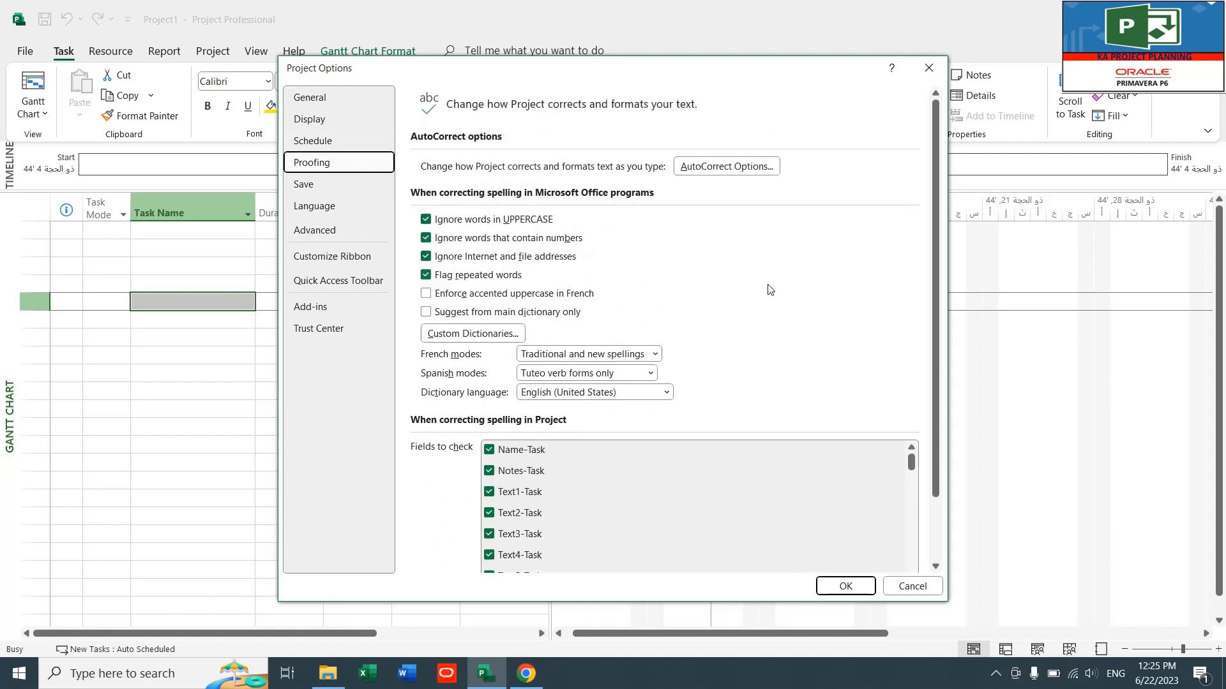
click(317, 183)
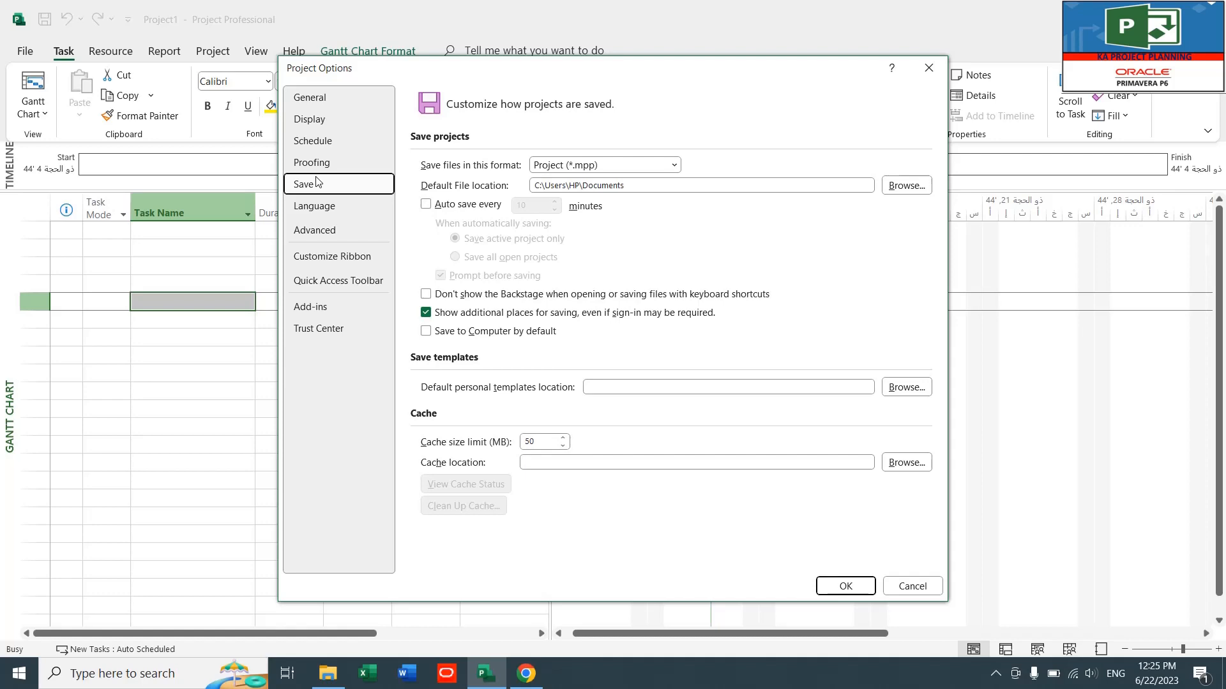
click(328, 211)
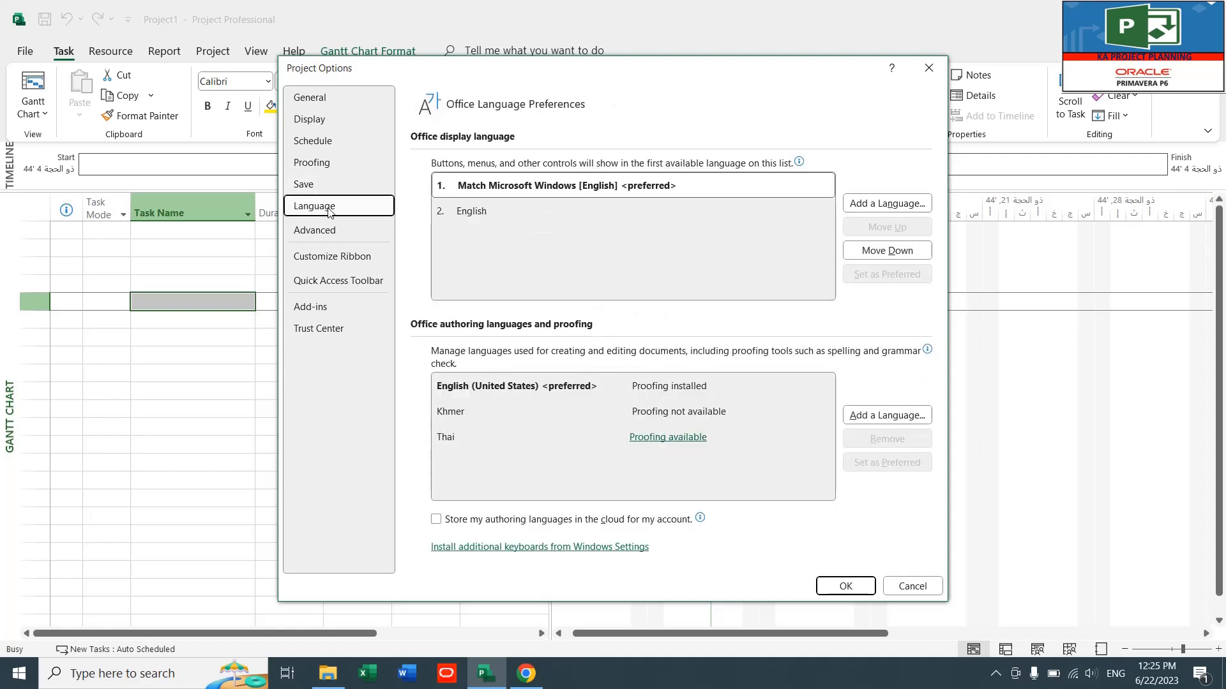
click(332, 230)
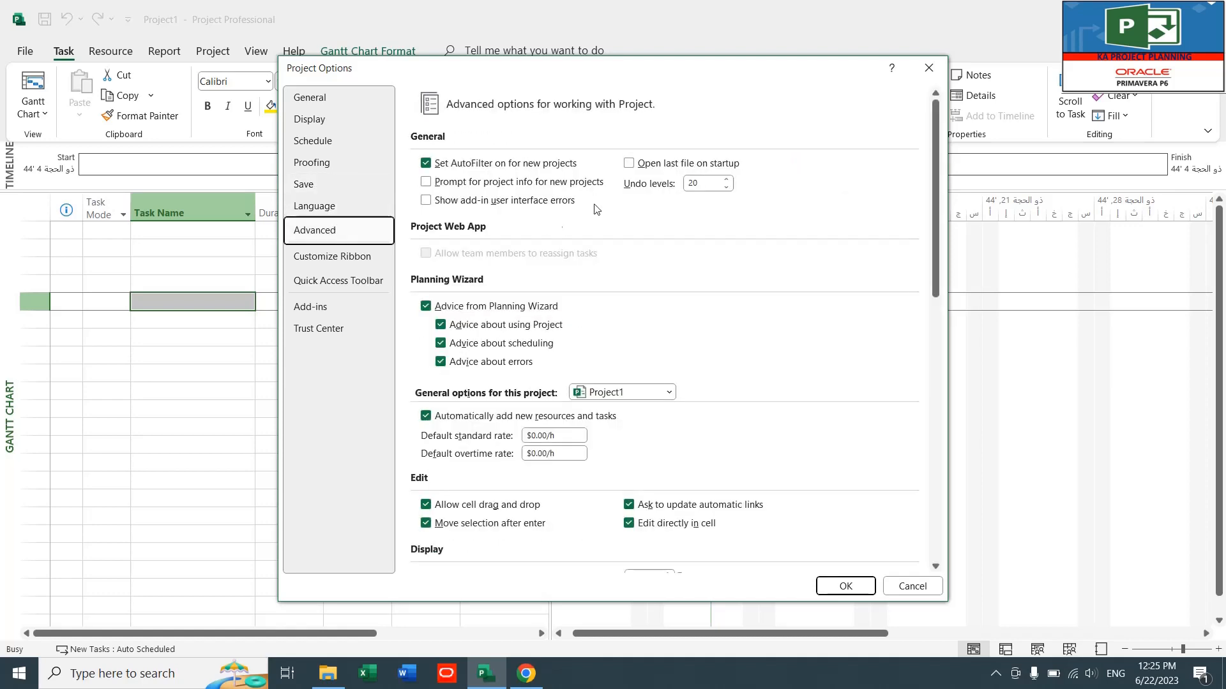
Step: Set the project's default task Earned Value method to Physical % Complete in the advanced options
scroll(723, 185, down, 6)
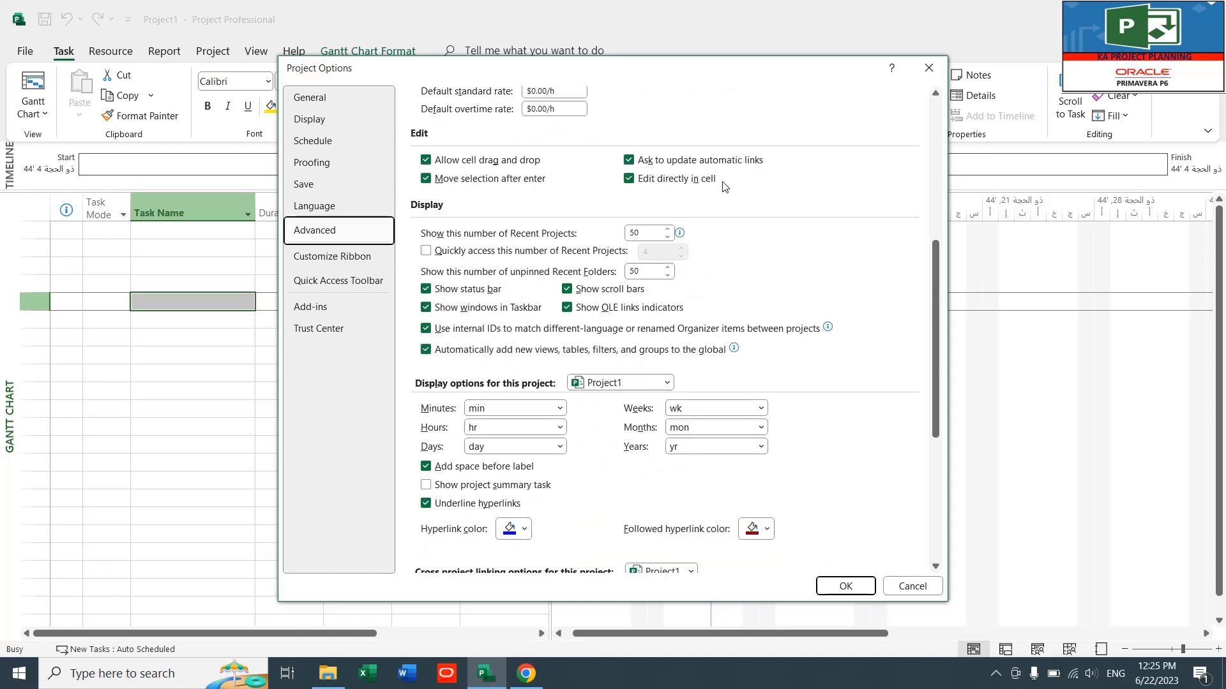
scroll(723, 185, down, 3)
scroll(723, 185, down, 6)
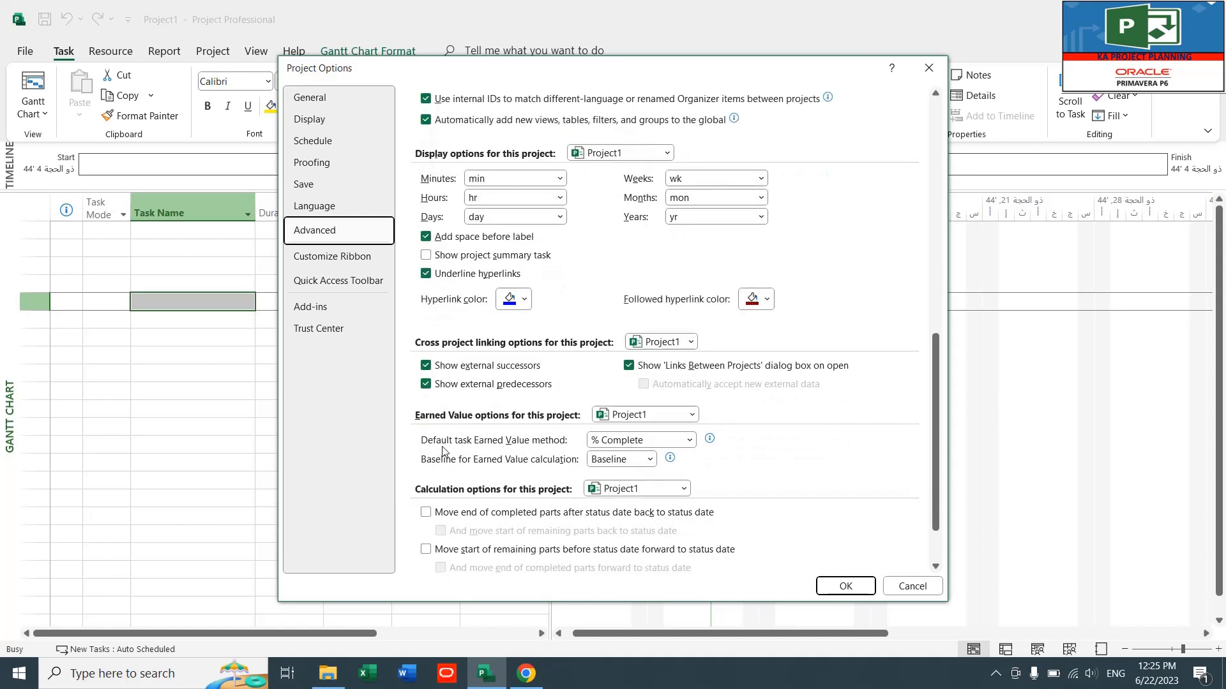
click(643, 440)
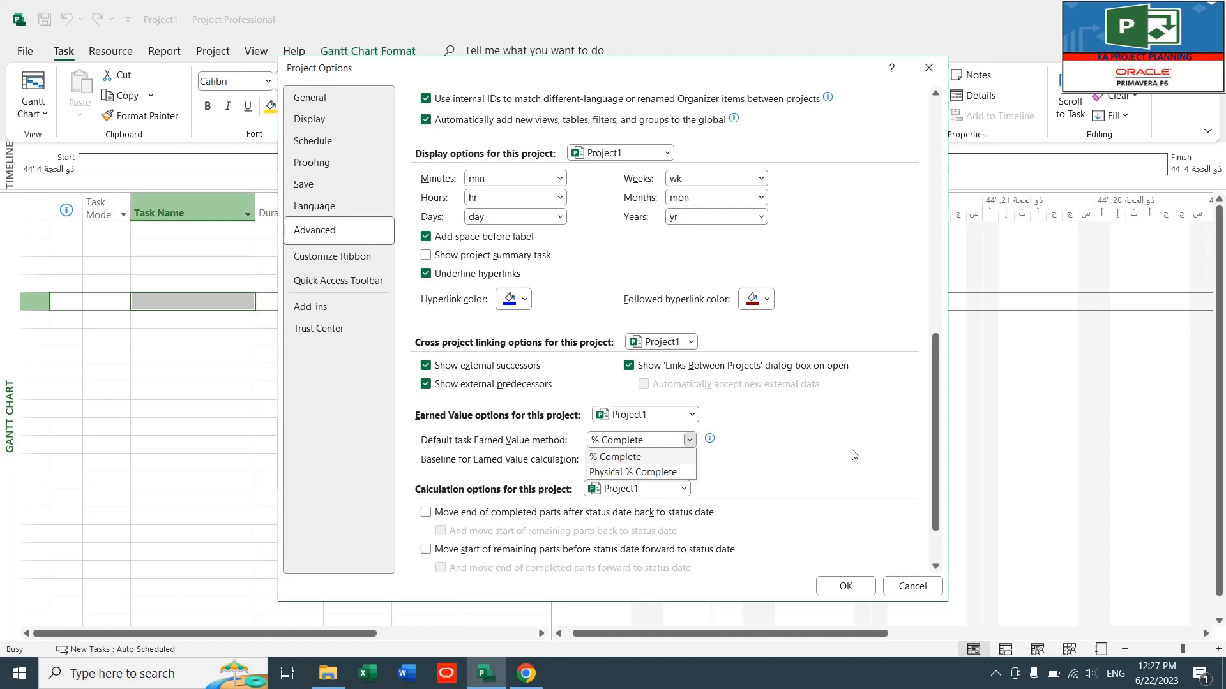
click(854, 454)
click(636, 445)
click(612, 473)
Step: Examine the project's advanced calculation options, including the slack threshold that makes tasks critical
scroll(810, 450, down, 1)
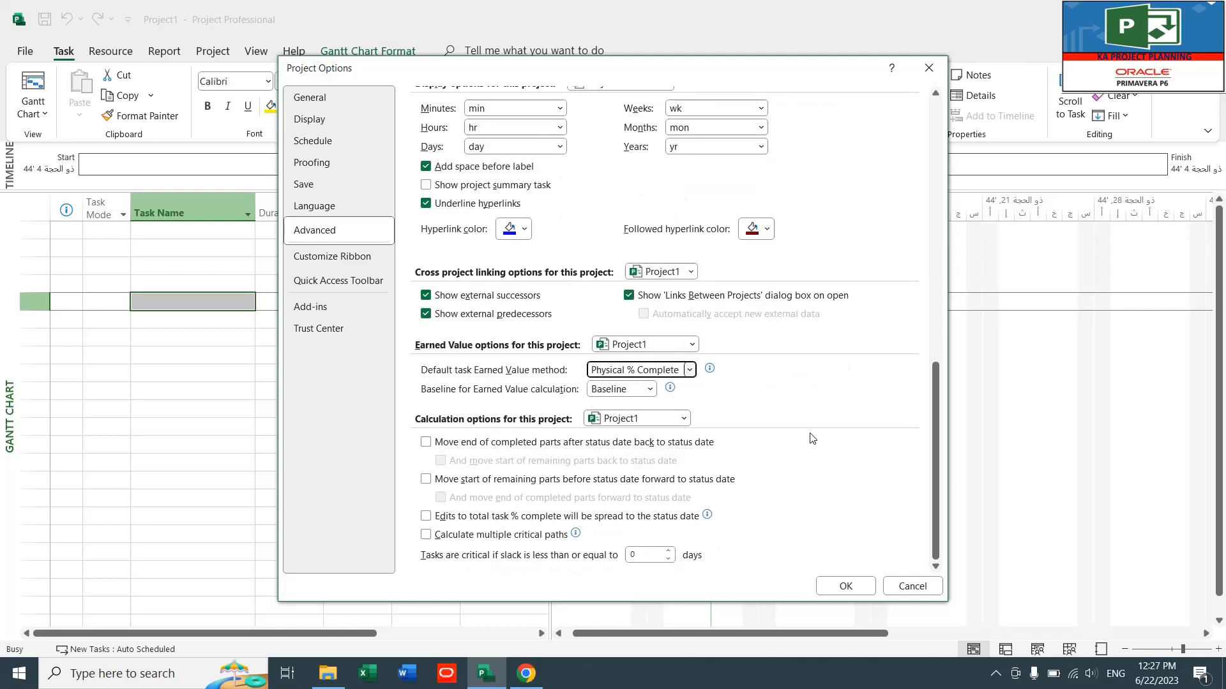
scroll(811, 438, up, 1)
scroll(810, 438, down, 1)
click(651, 556)
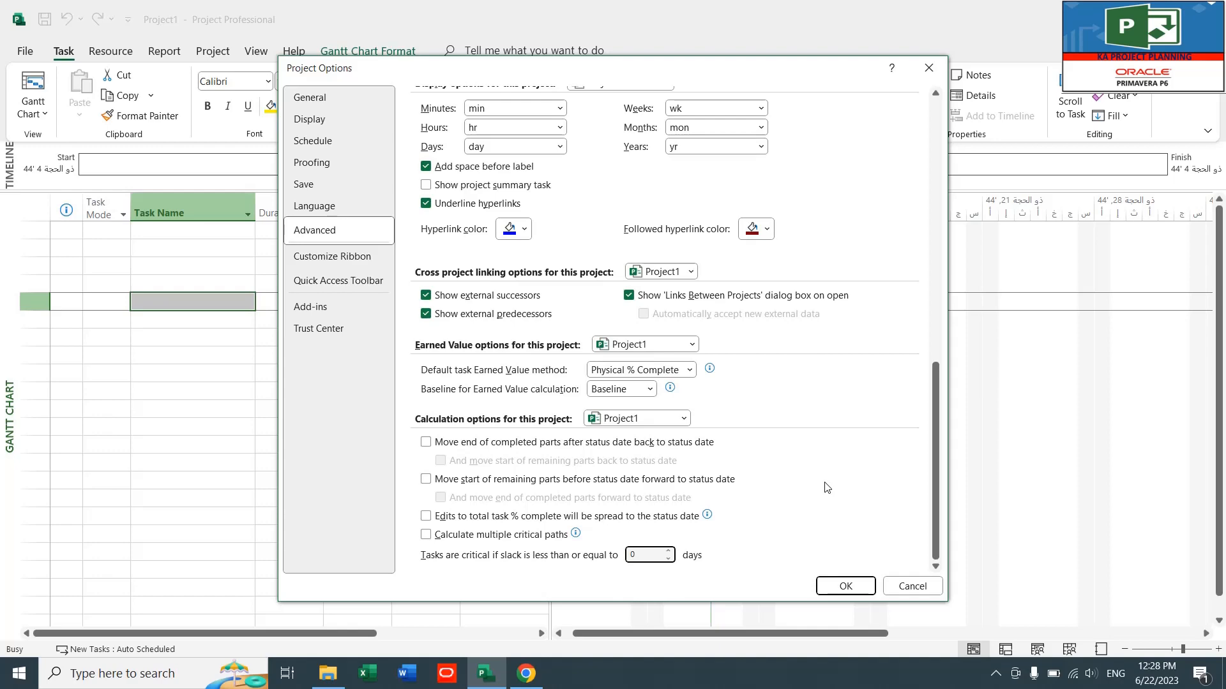
Step: Look through the ribbon customization, Quick Access Toolbar and Trust Center options
scroll(825, 487, up, 15)
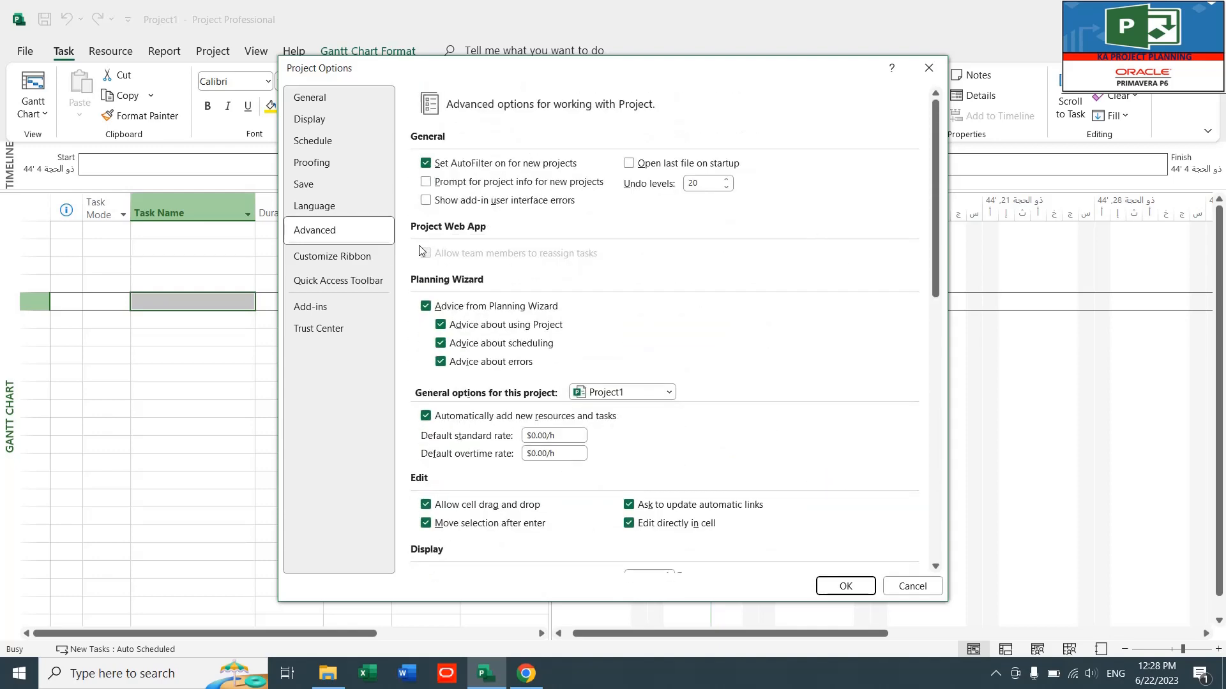
click(341, 258)
click(350, 282)
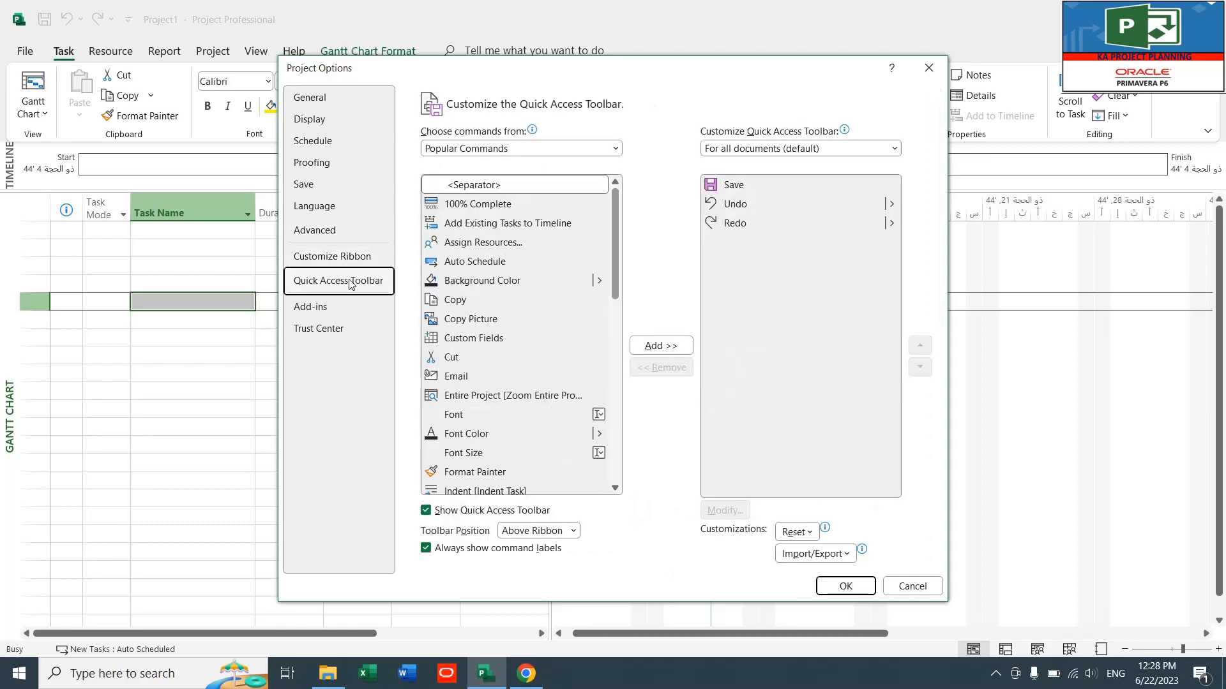
click(338, 329)
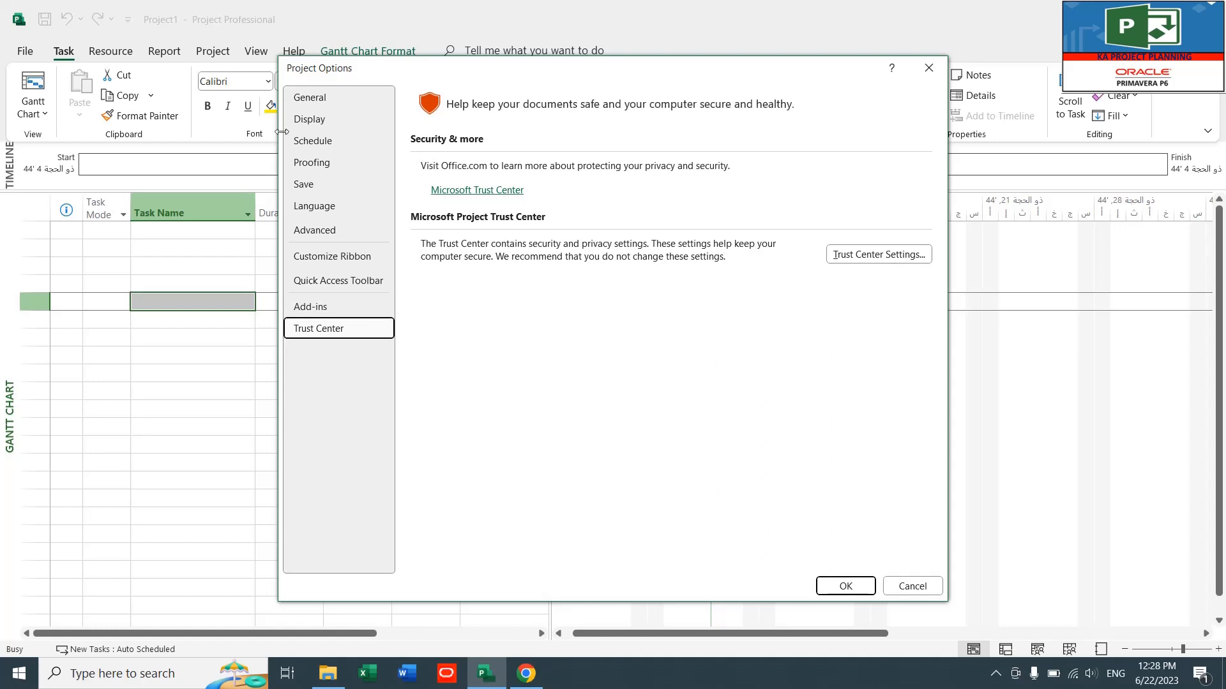
Step: Revisit the general, display, schedule and advanced options as a recap of the project settings
click(309, 100)
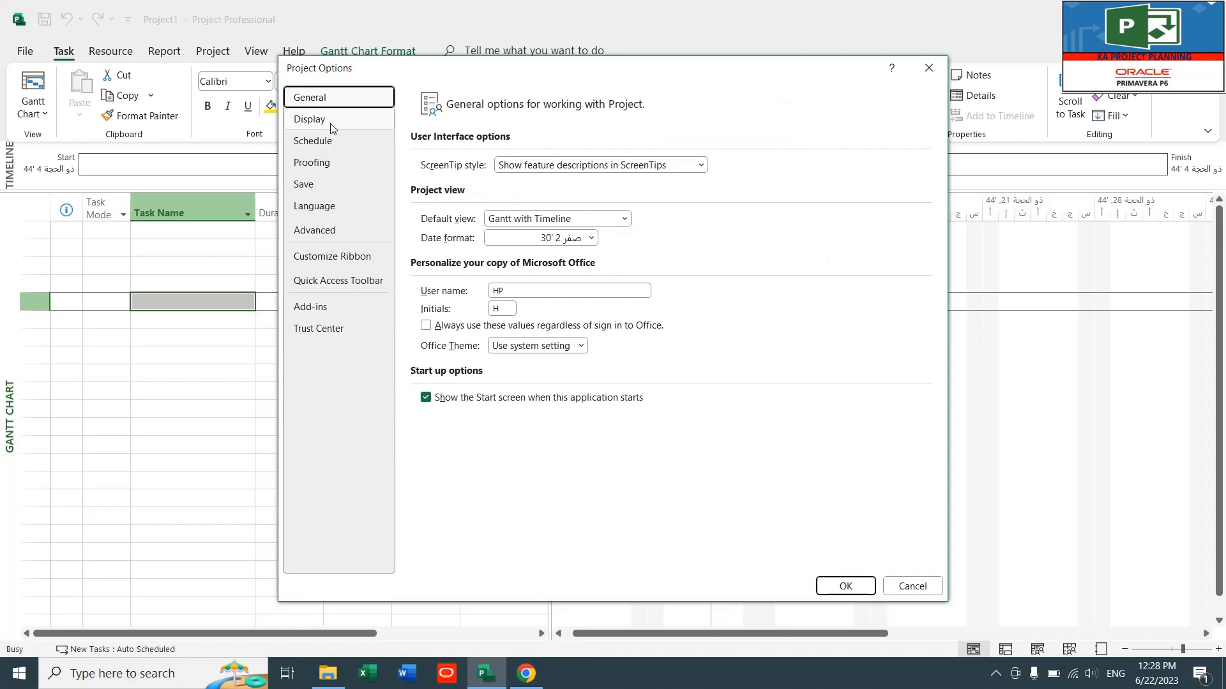
click(324, 122)
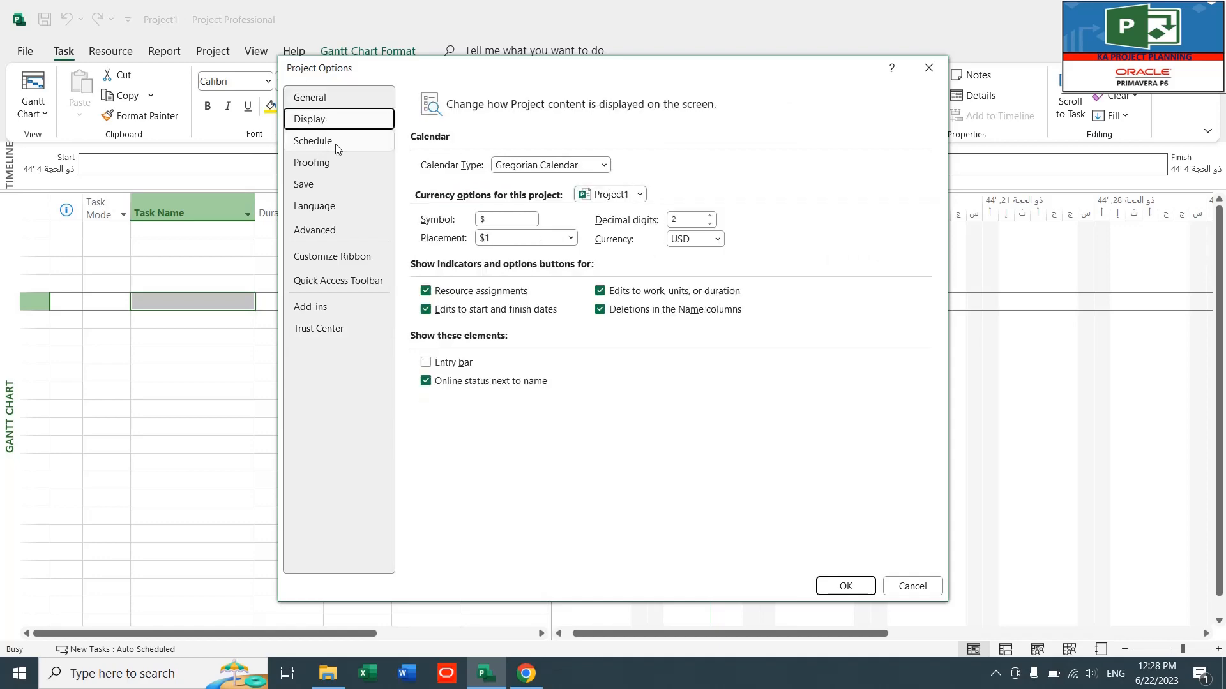
click(332, 142)
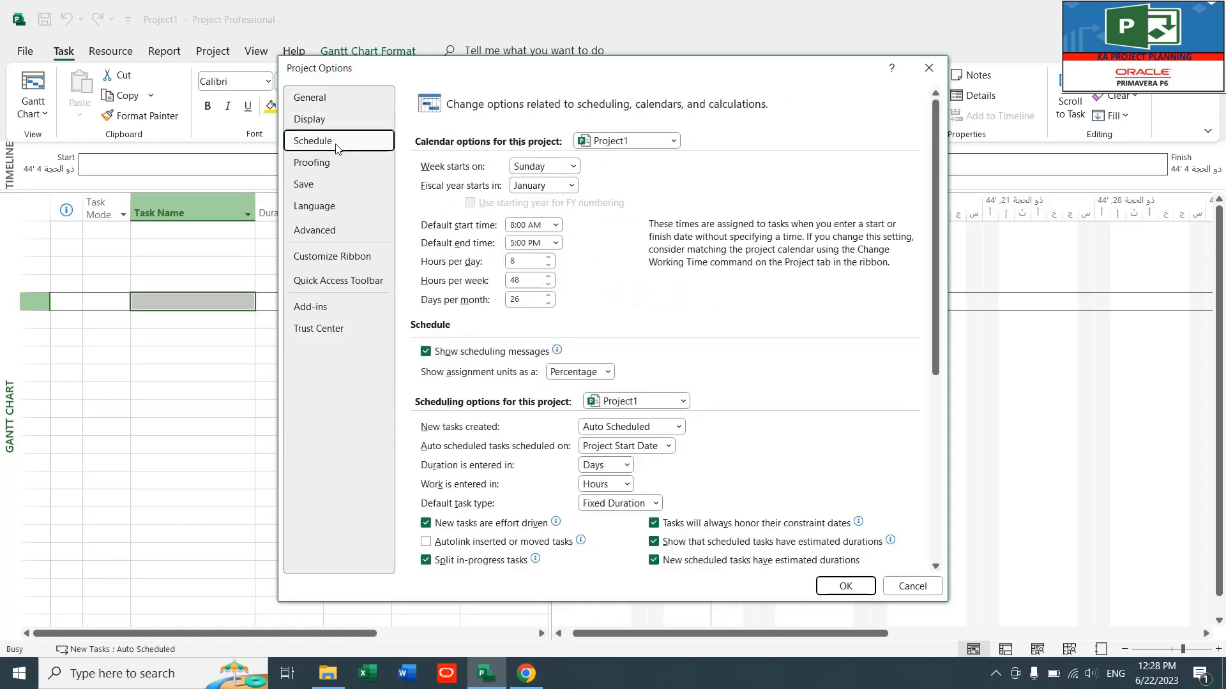
click(336, 233)
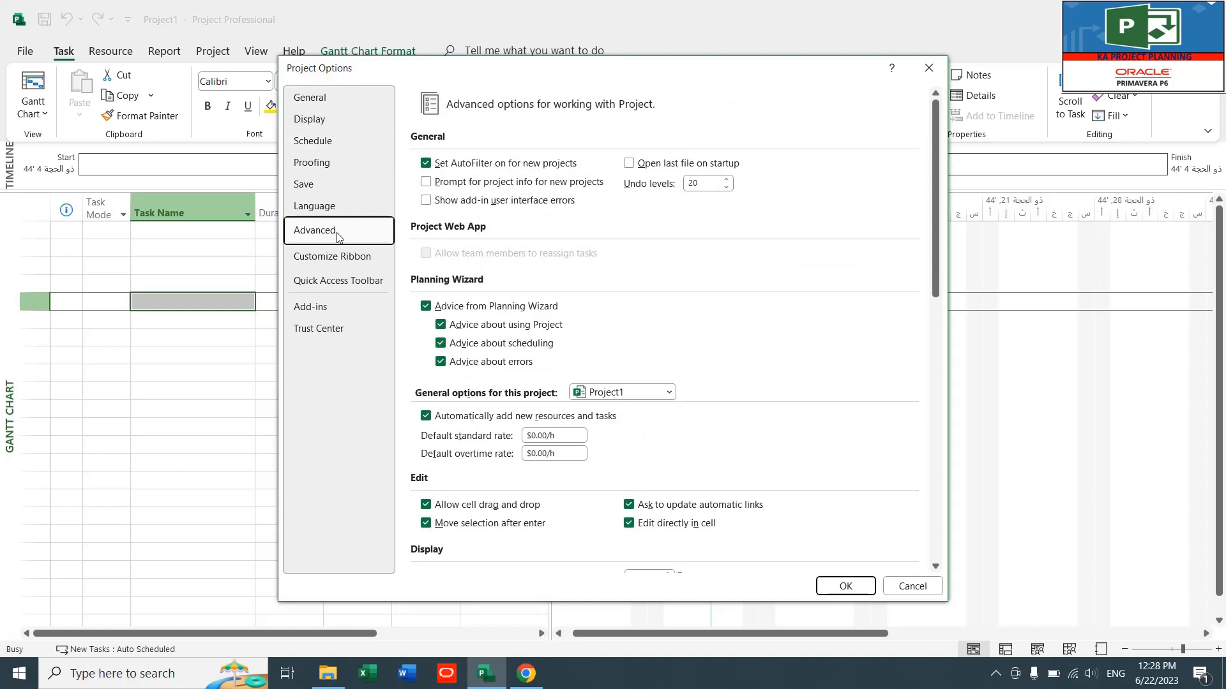
drag(466, 81, 457, 64)
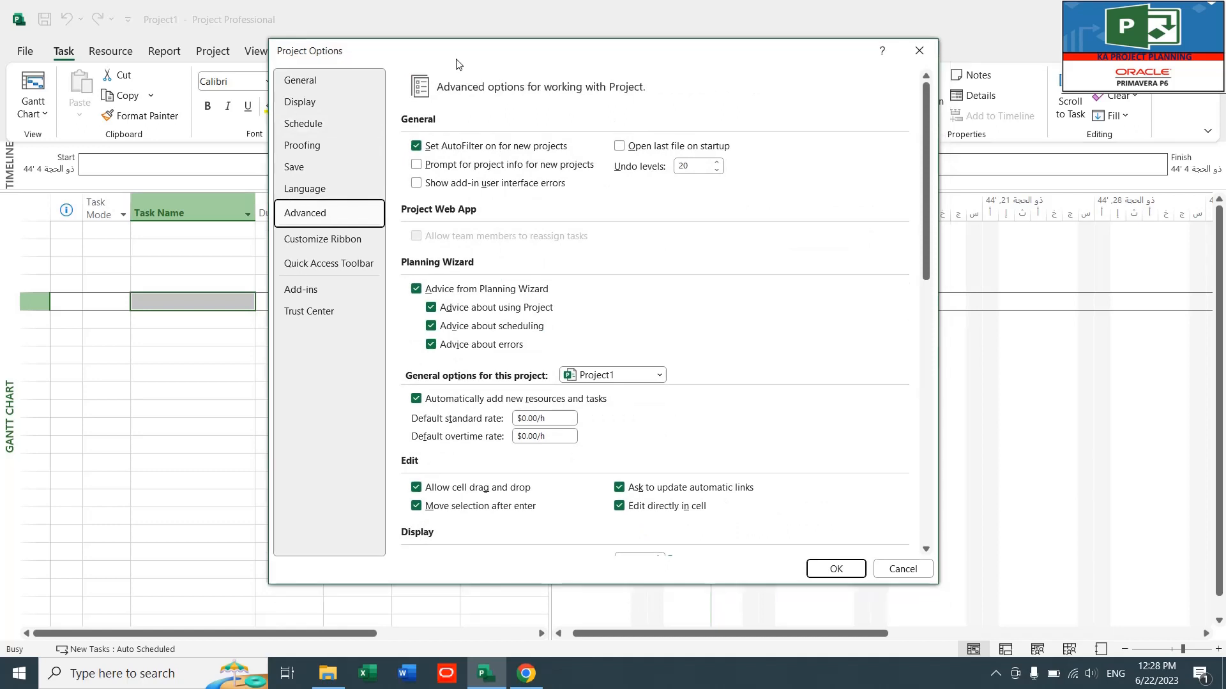